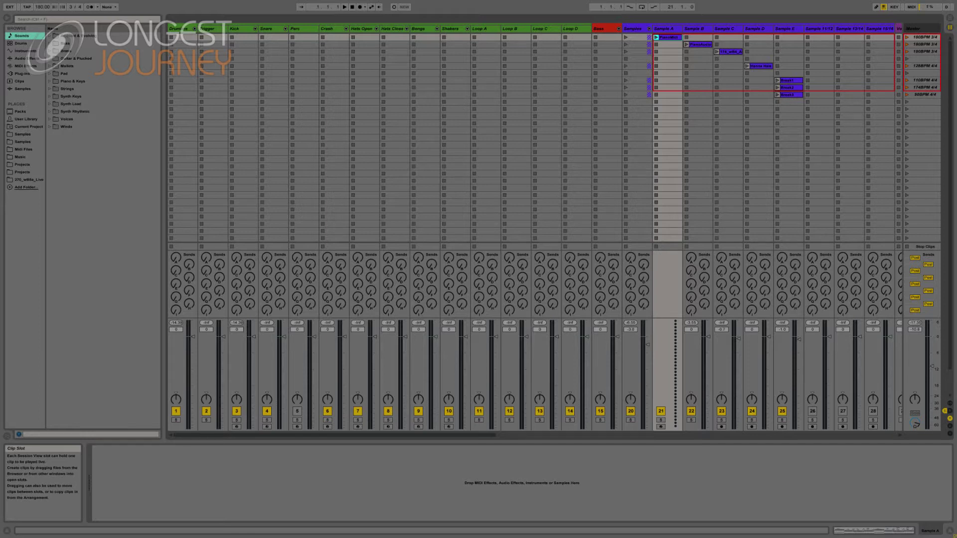
Step: Display the Sample A clip's MIDI notes and audition the audio clips on the Sample B and Sample C tracks
key("shift+Tab")
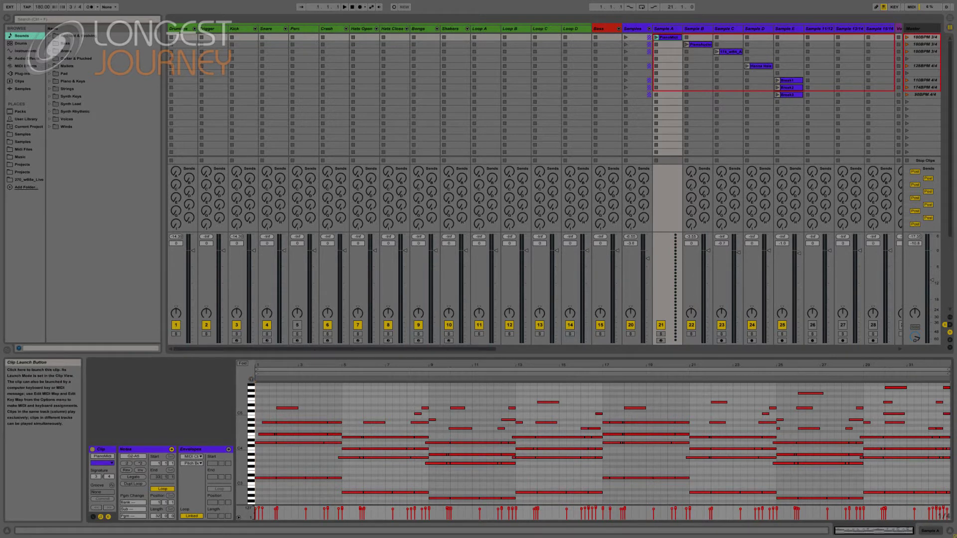
left_click(687, 44)
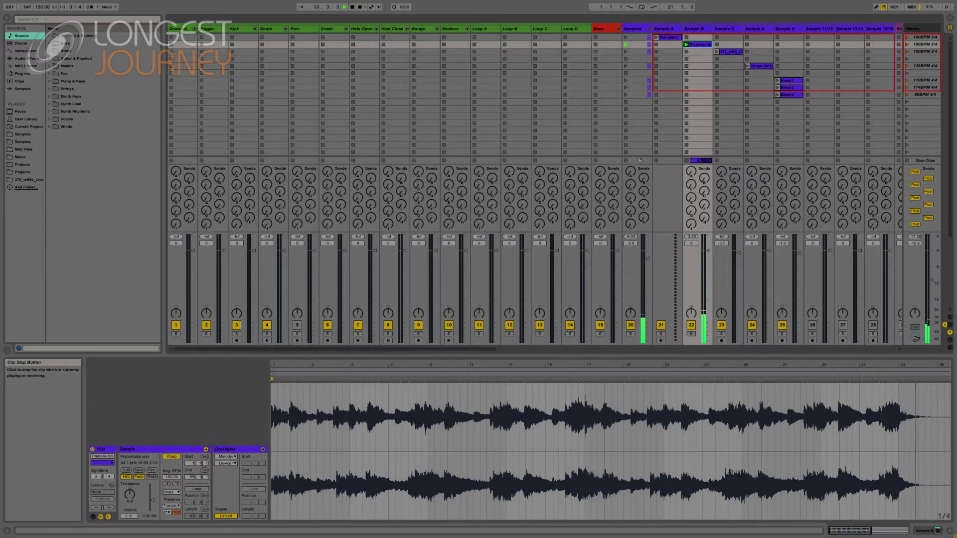
left_click(700, 161)
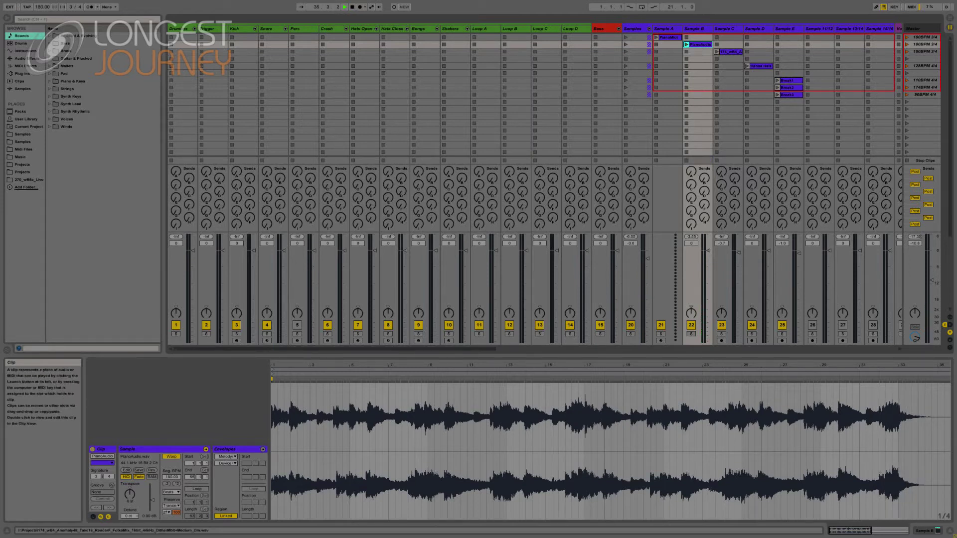
left_click(730, 51)
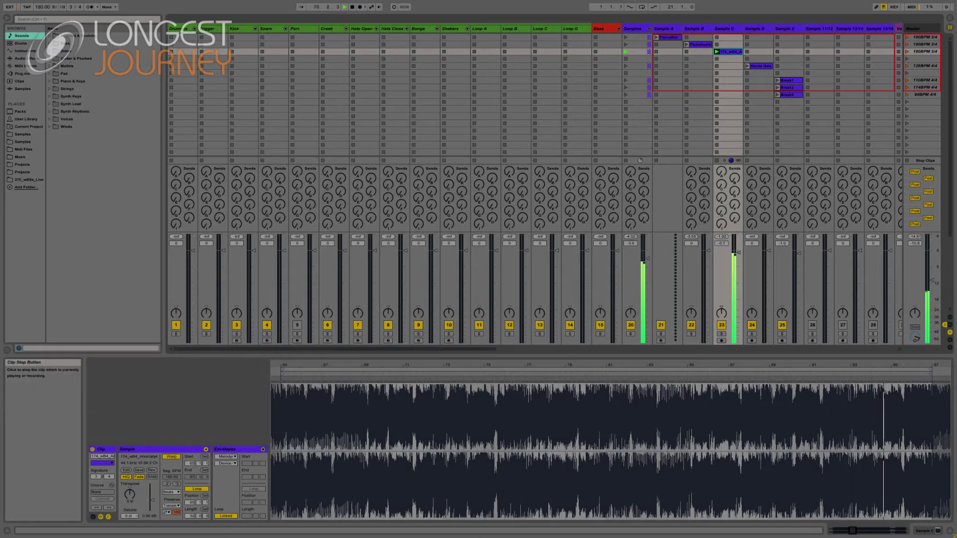
left_click(731, 160)
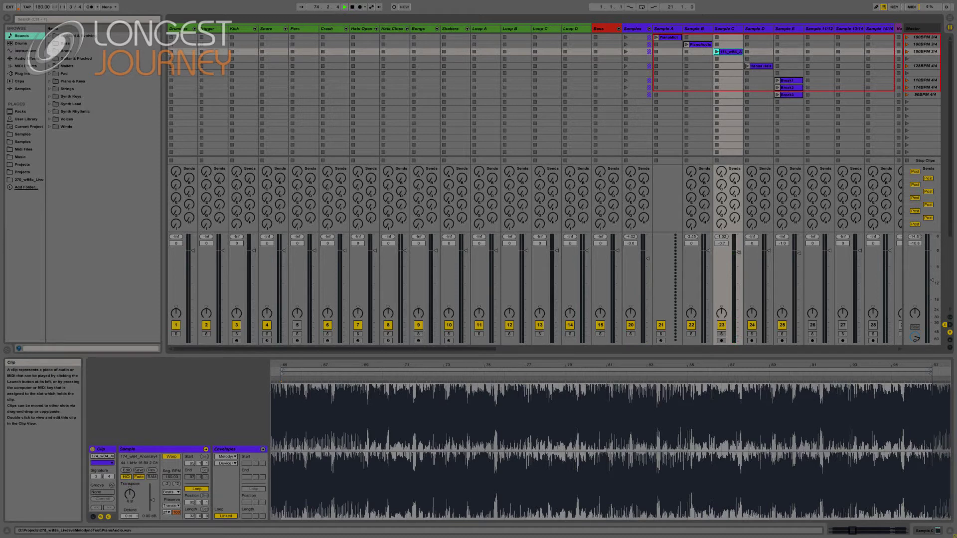
Step: Convert the harmony of the PianoAudio clip on Sample B to a new MIDI track and name it BasicPiano MIDI
left_click(700, 44)
right_click(695, 45)
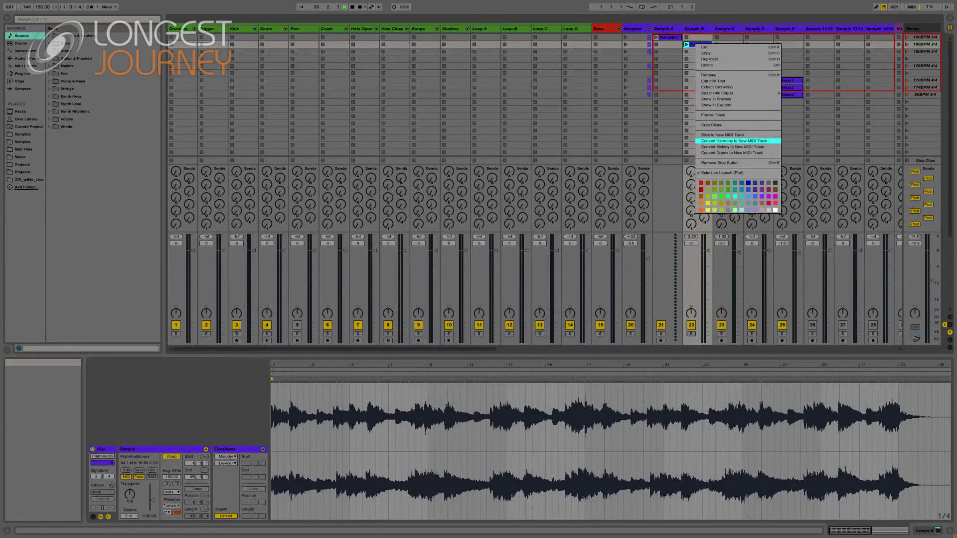
left_click(734, 141)
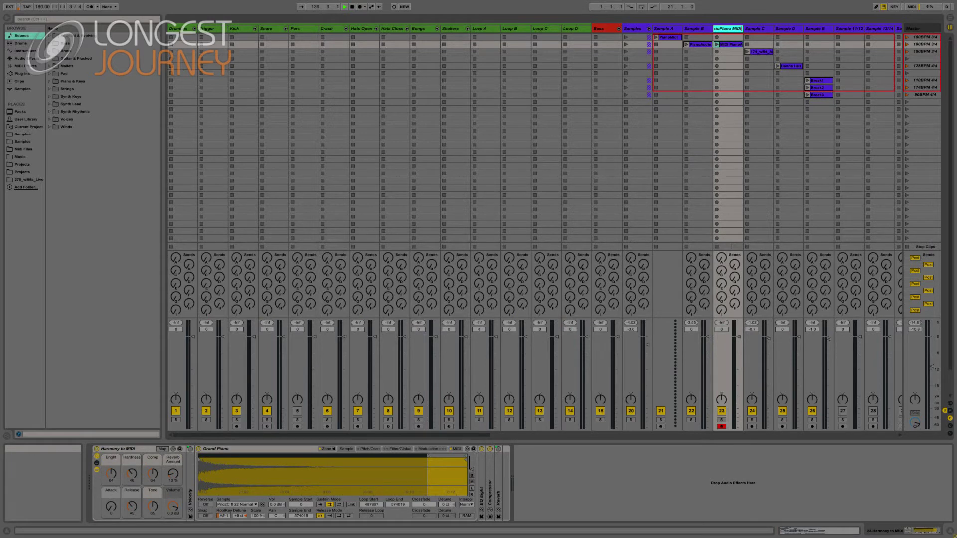
key("Return")
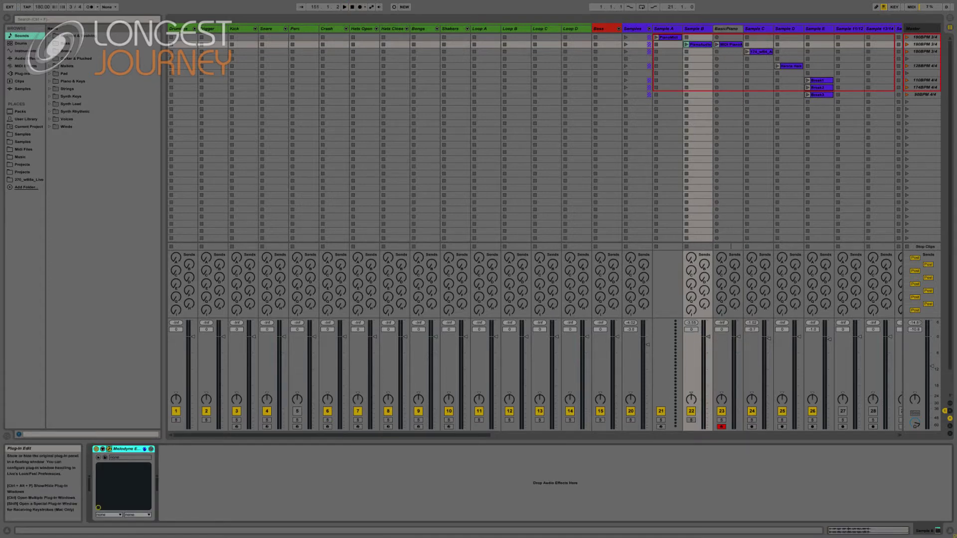
Step: Open Melodyne on the Sample B track and play the PianoAudio clip through to transfer it for note detection
left_click(110, 449)
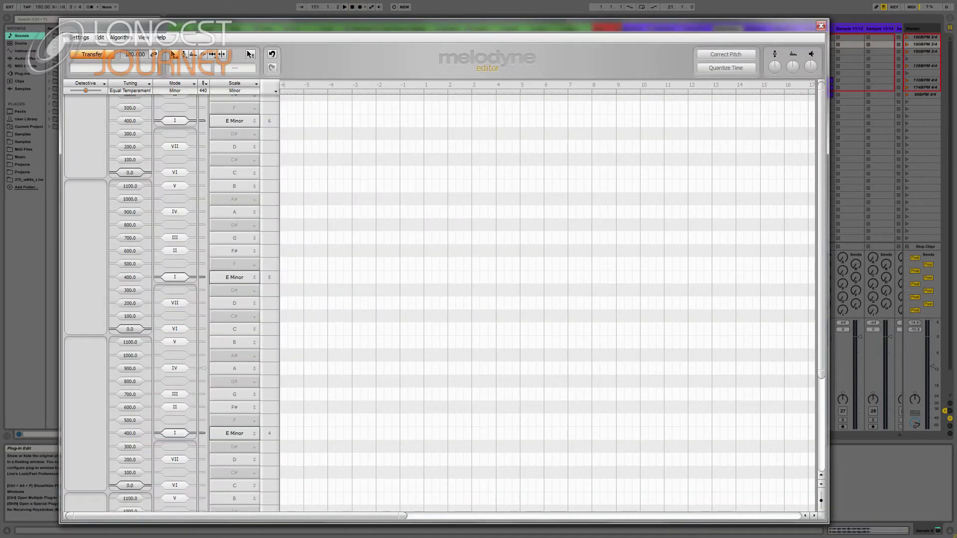
left_click_drag(443, 25, 402, 70)
left_click(686, 44)
left_click_drag(633, 69, 689, 23)
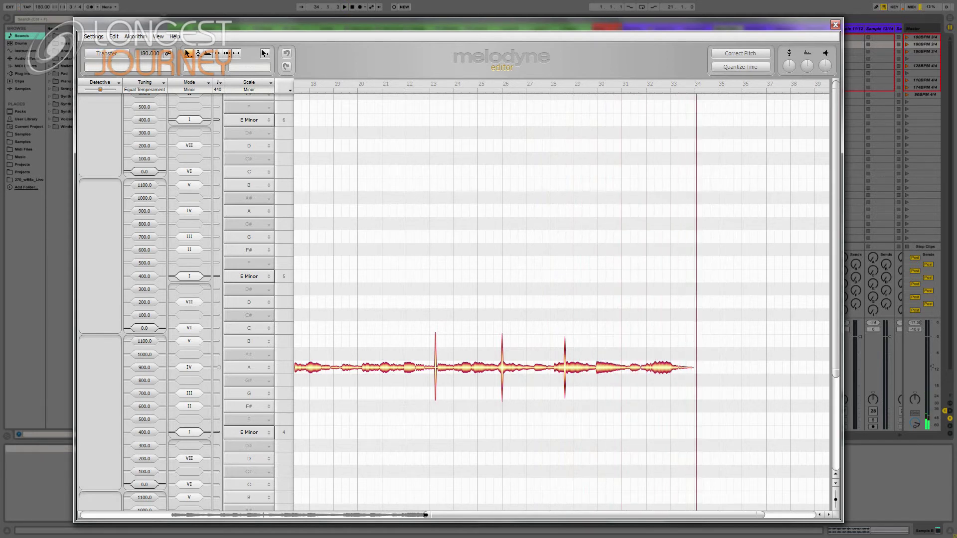
key("space")
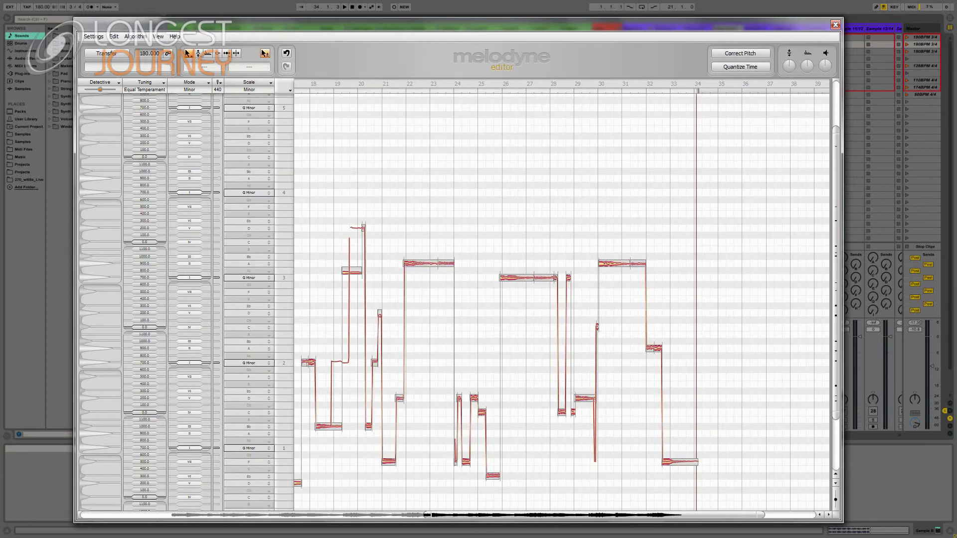
scroll(561, 302, "left", 5)
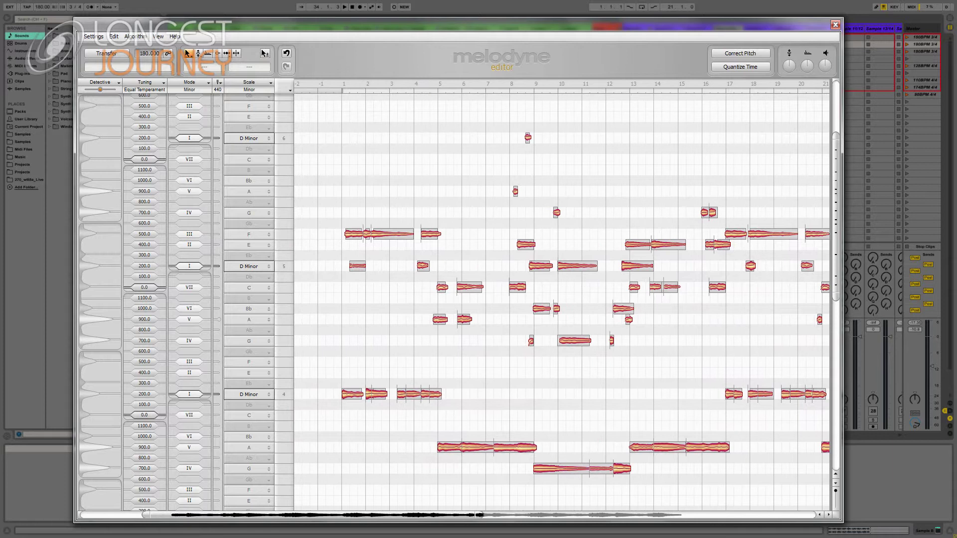
Step: Save the detected notes as PianoMIDI_Melodyne1.mid and place that file in the BasicPiano MIDI track's slot below the converted clip
left_click(94, 36)
left_click(108, 53)
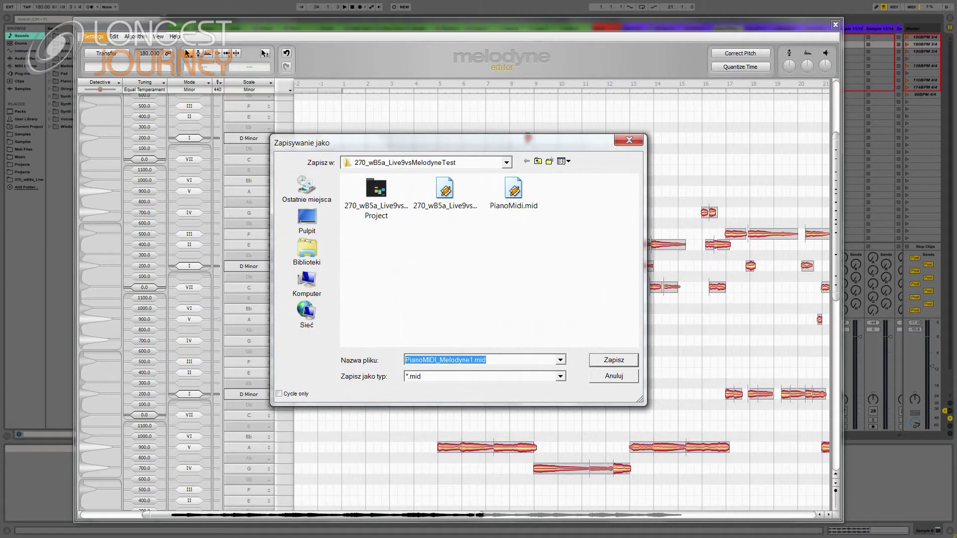
key("Return")
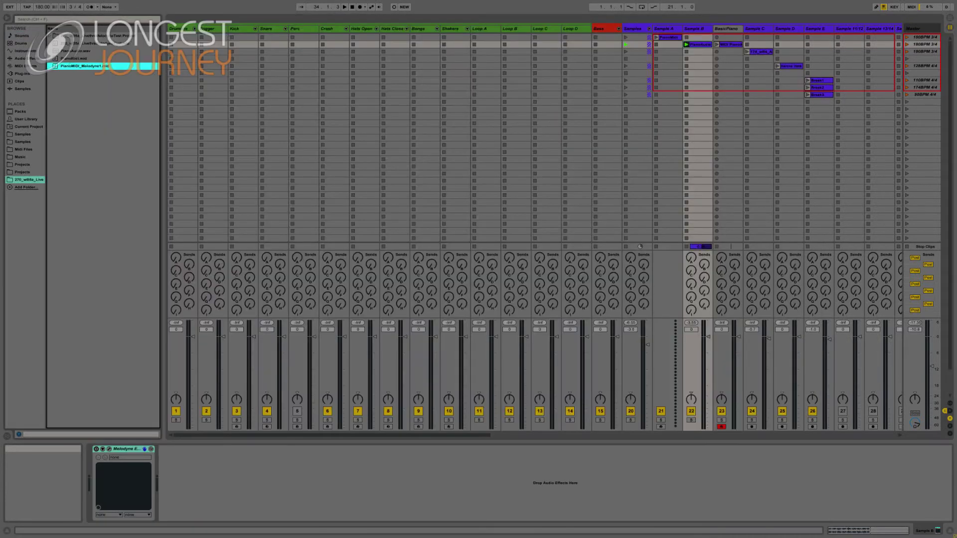
left_click_drag(728, 51, 729, 52)
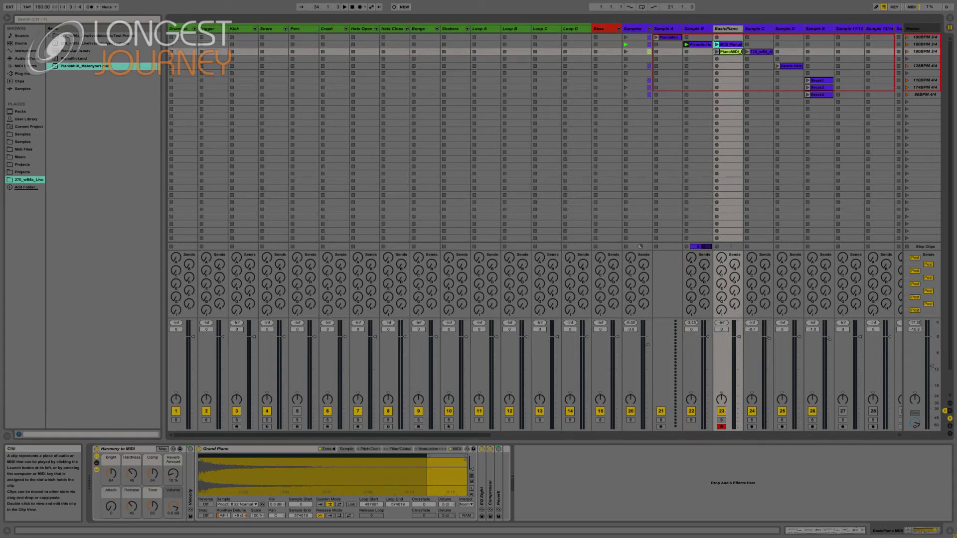
Step: Compare the notes of the harmony-converted clip and the Melodyne clip on the BasicPiano MIDI track
left_click(729, 45)
key("shift+Tab")
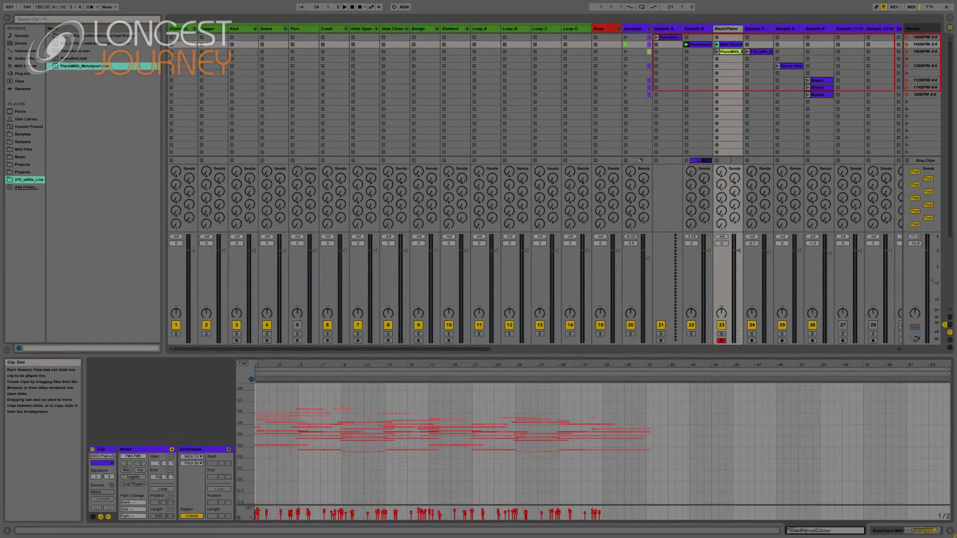
left_click_drag(244, 435, 279, 456)
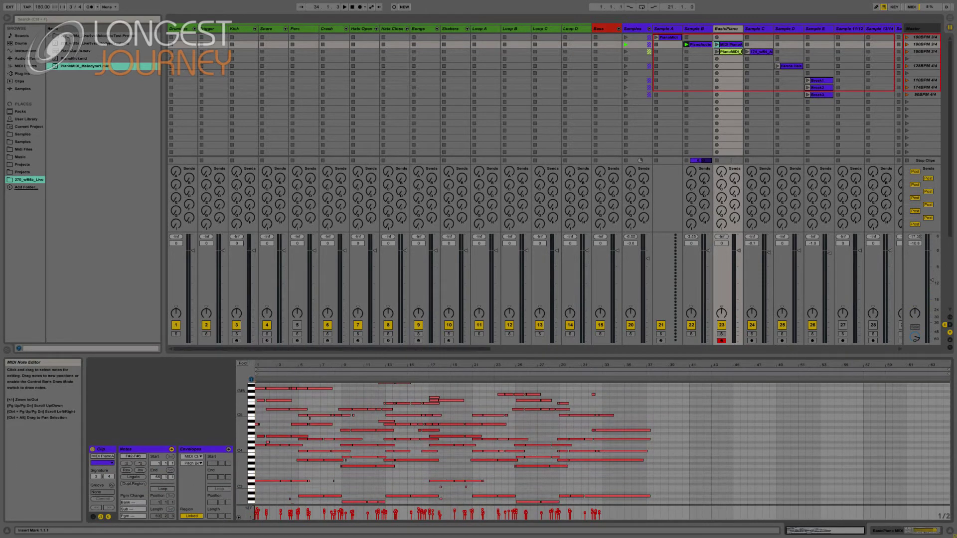
left_click_drag(335, 365, 335, 388)
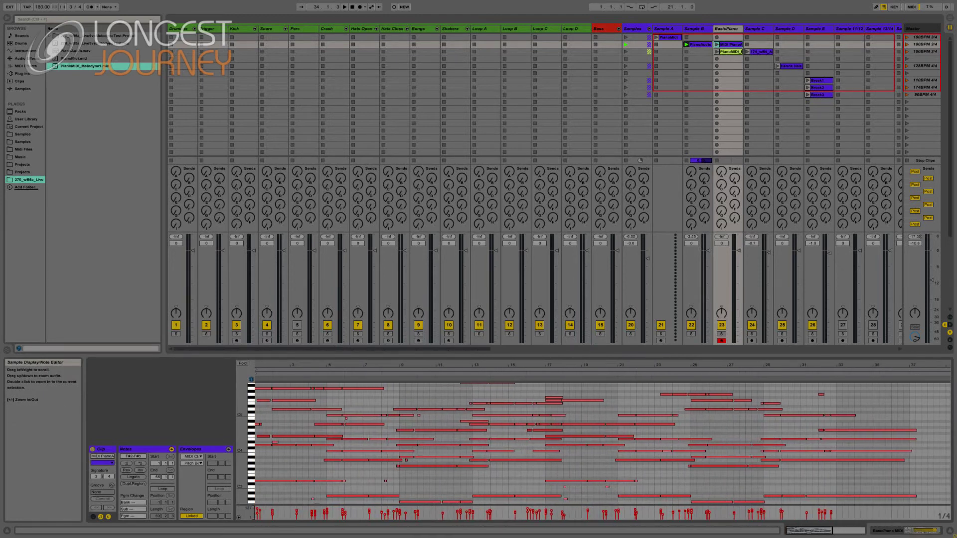
left_click(729, 51)
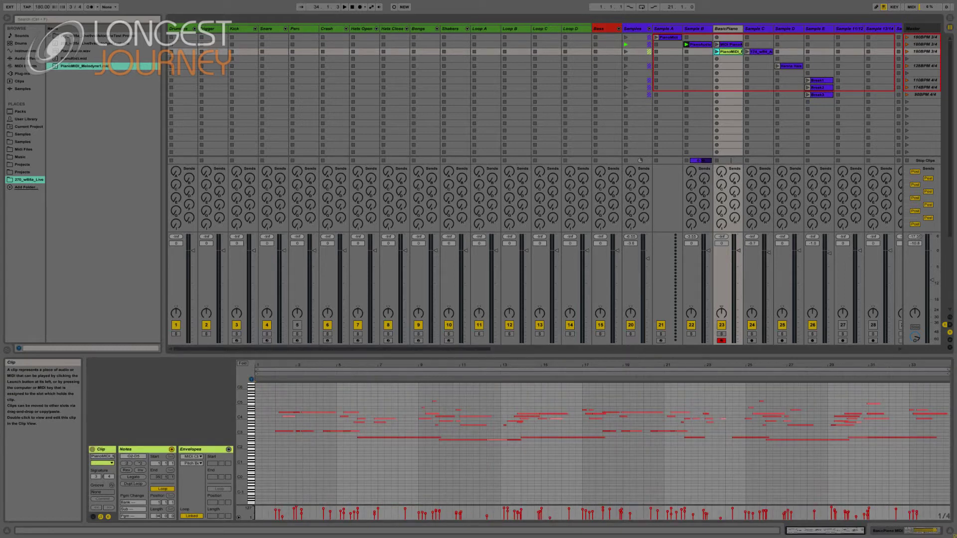
left_click_drag(242, 434, 260, 450)
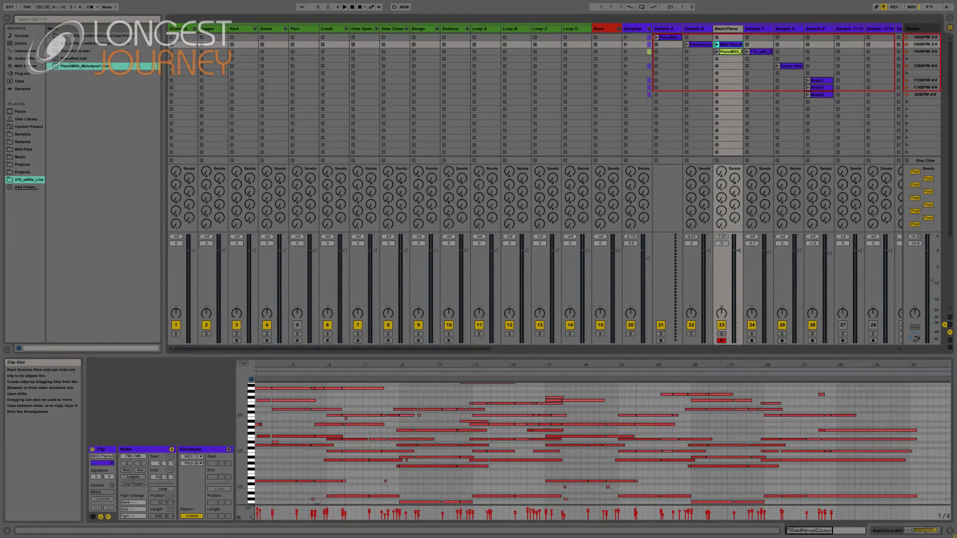
Step: Audition the harmony-converted clip while following its notes, and play the Melodyne clip for comparison
left_click(716, 45)
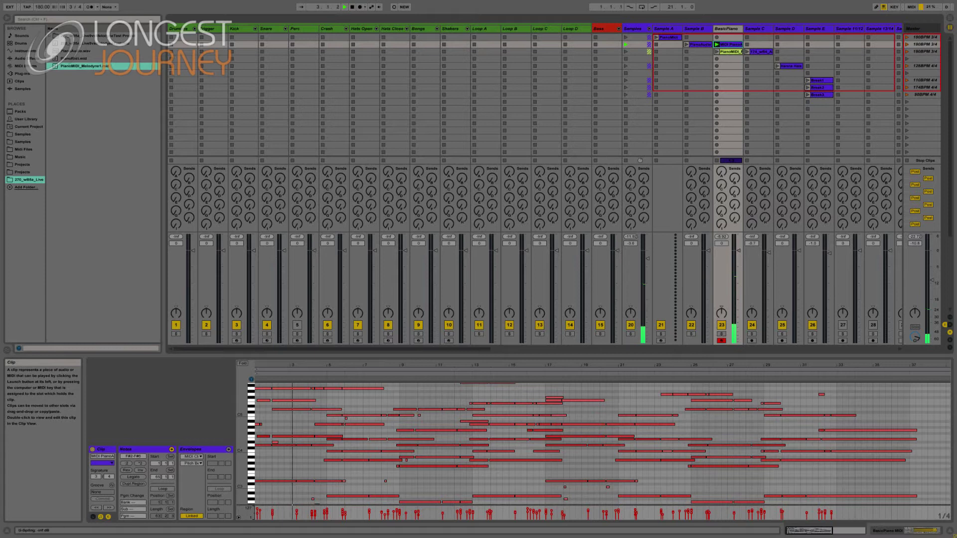
key("minus")
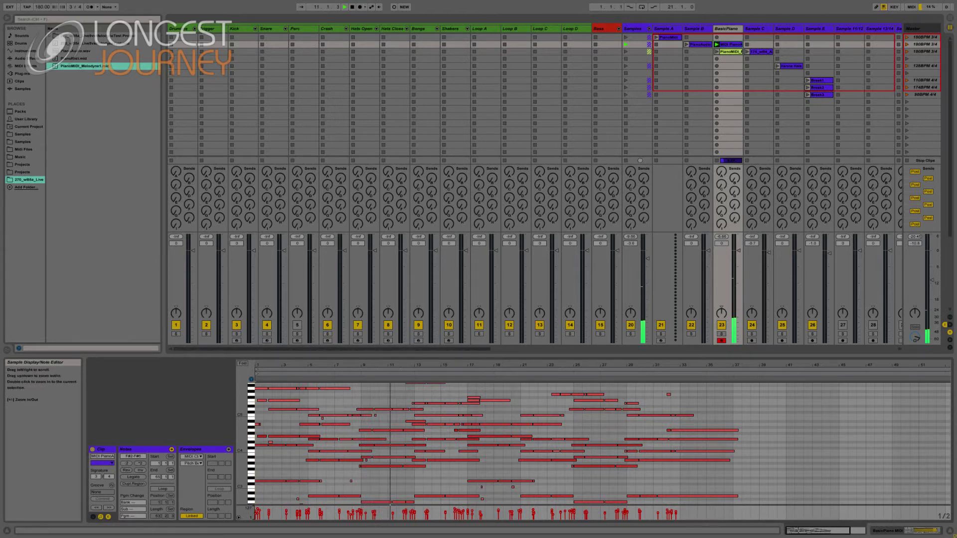
left_click_drag(424, 365, 424, 423)
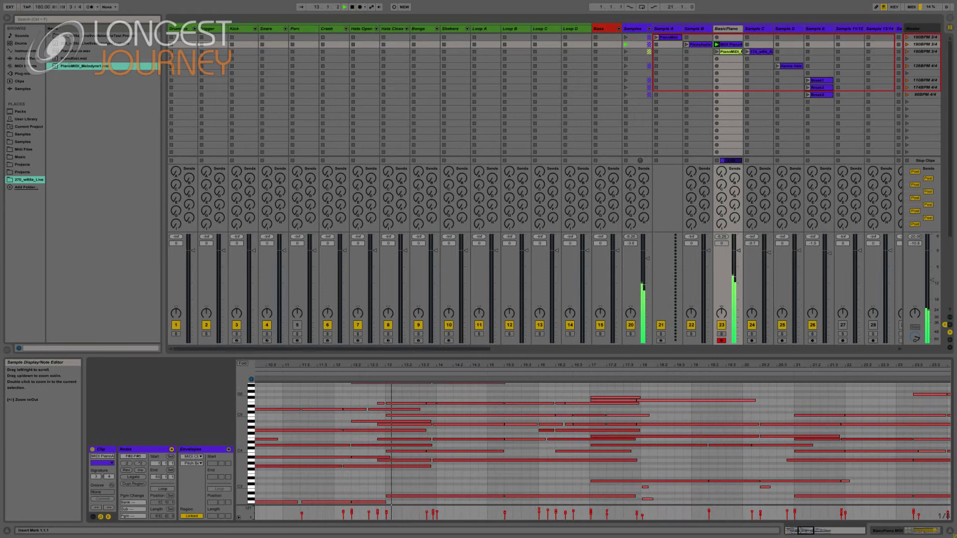
scroll(594, 445, "up", 1)
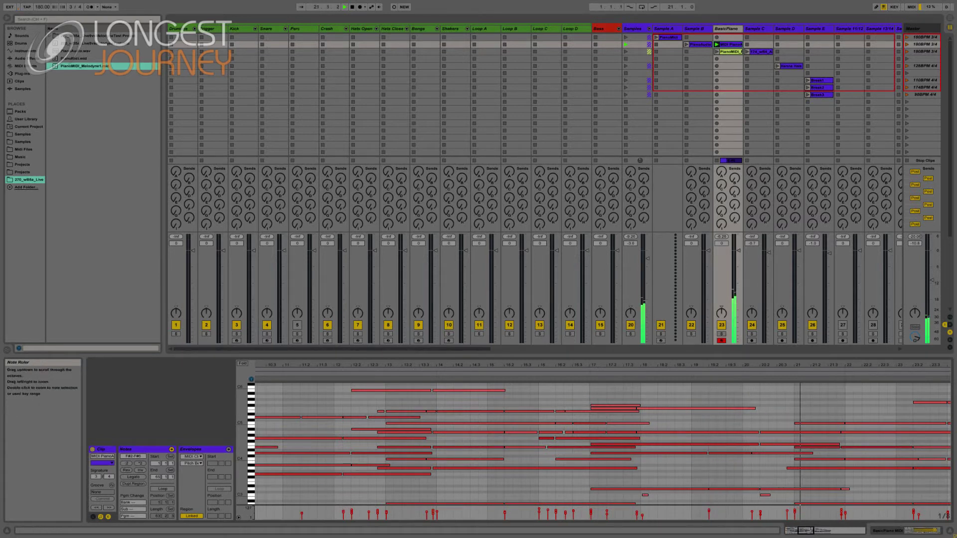
scroll(593, 444, "up", 2)
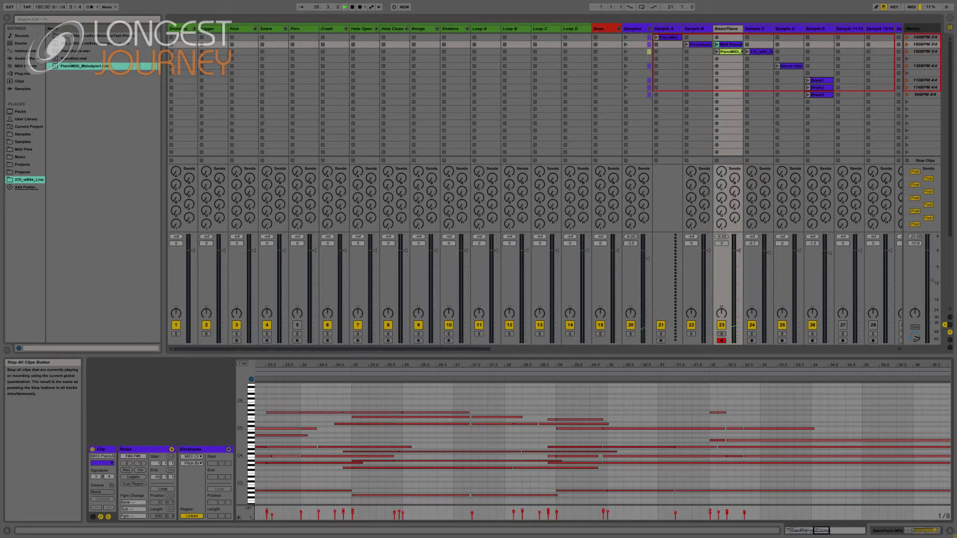
left_click(717, 51)
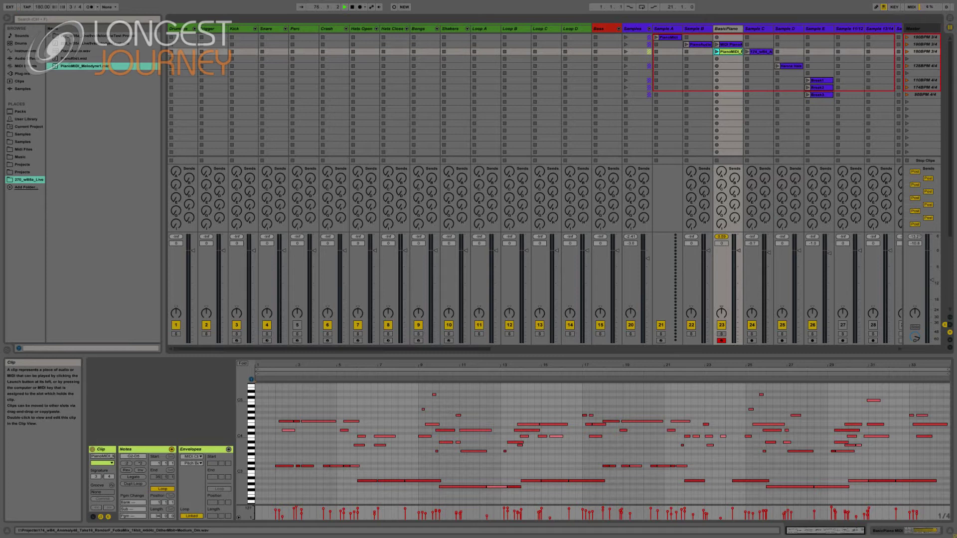
Step: Convert the harmony of the Sample C audio clip to a new MIDI track and name it FullPiano MIDI
left_click(760, 52)
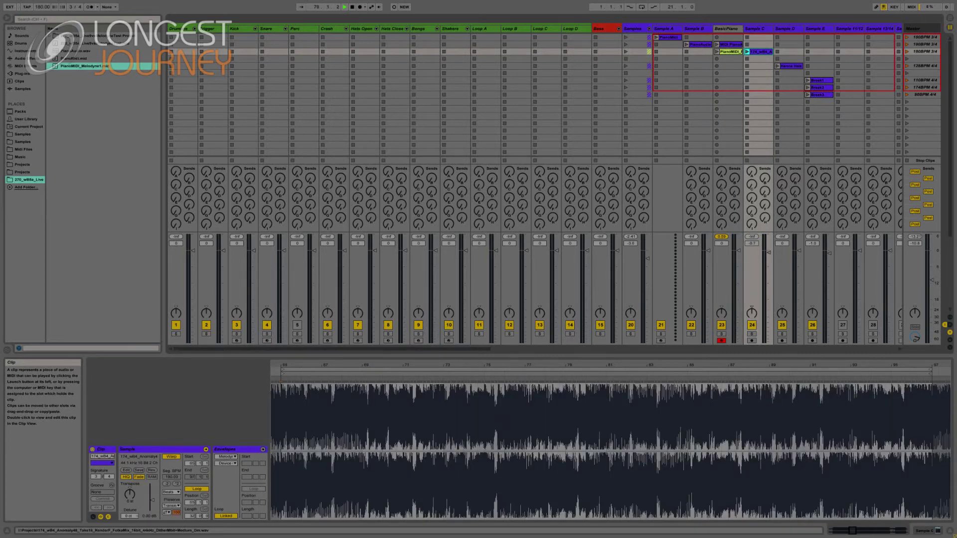
right_click(759, 51)
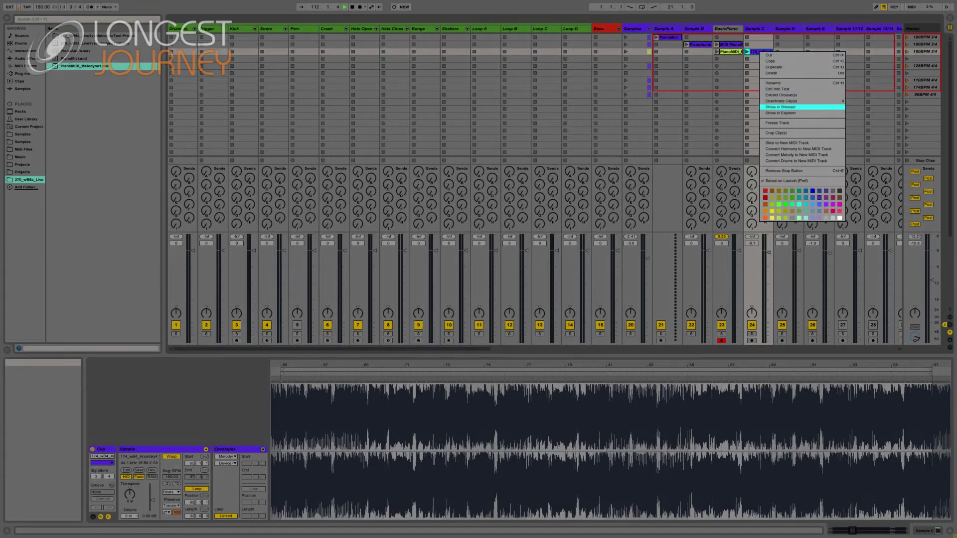
left_click(798, 148)
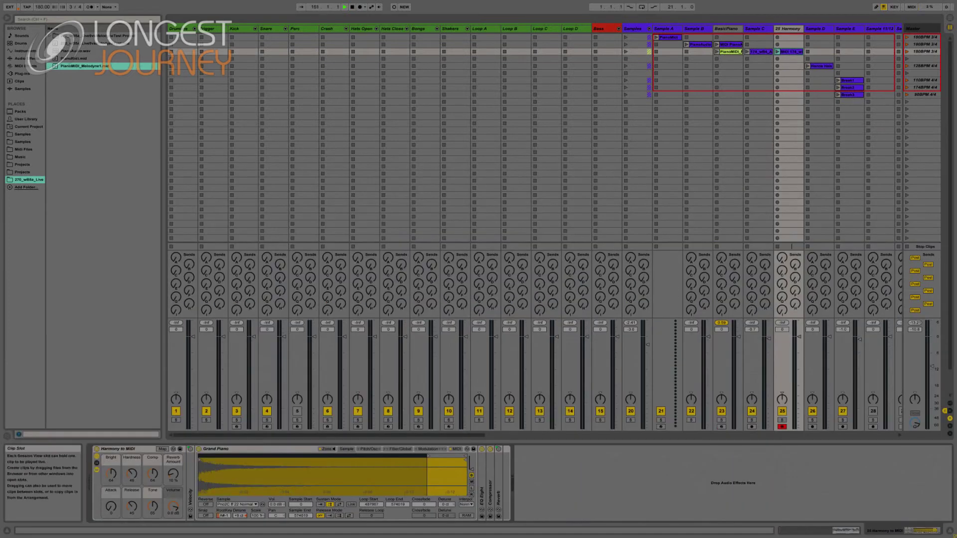
left_click(788, 28)
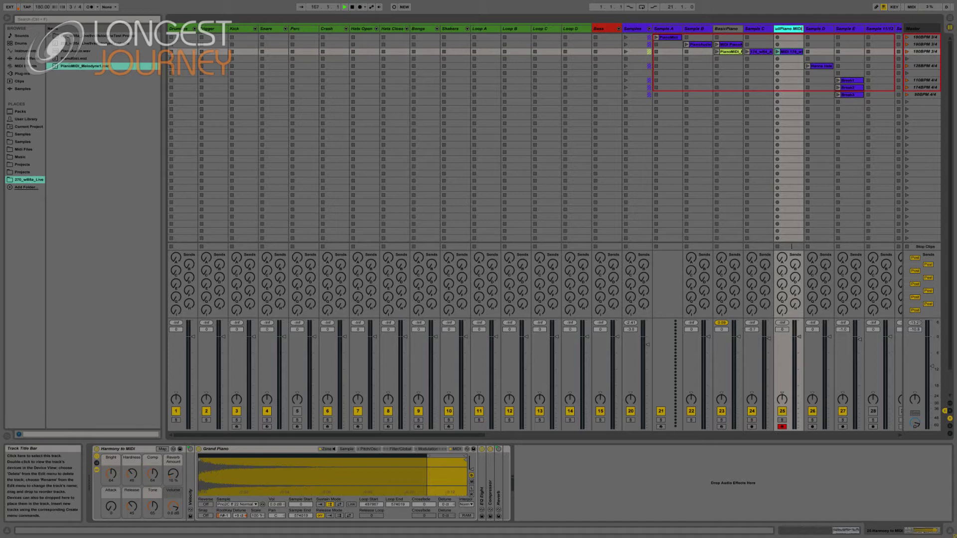
key("Return")
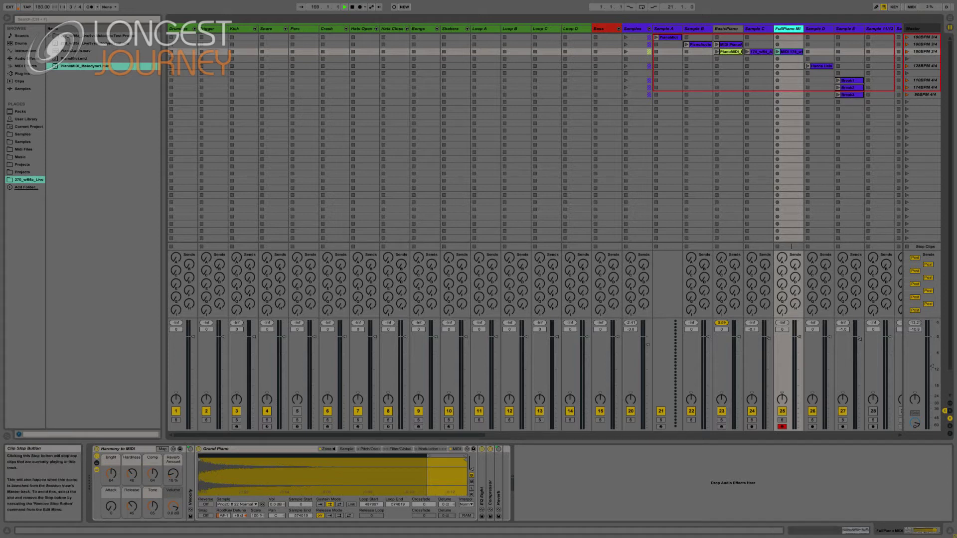
Step: Open Melodyne on the Sample C track and play its audio clip to transfer it for note detection
left_click(97, 449)
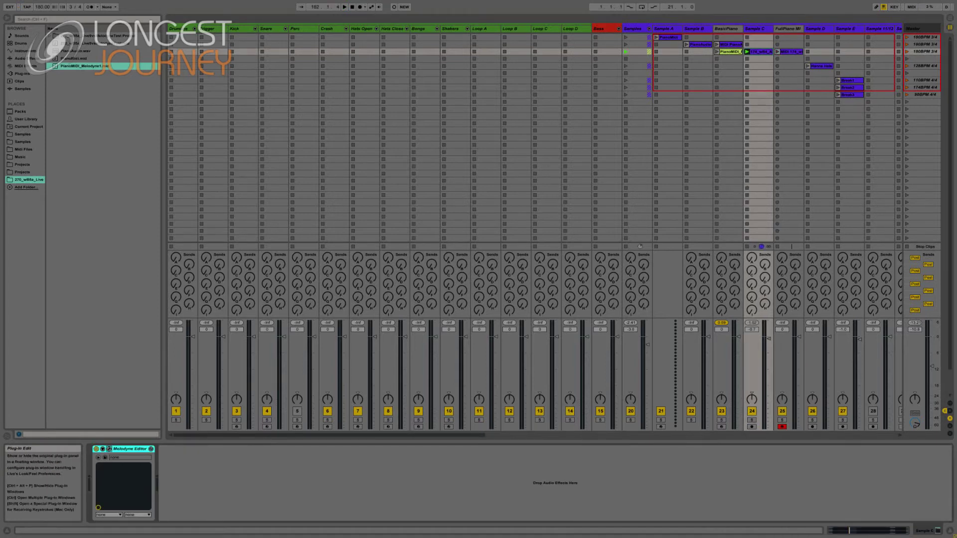
left_click(109, 449)
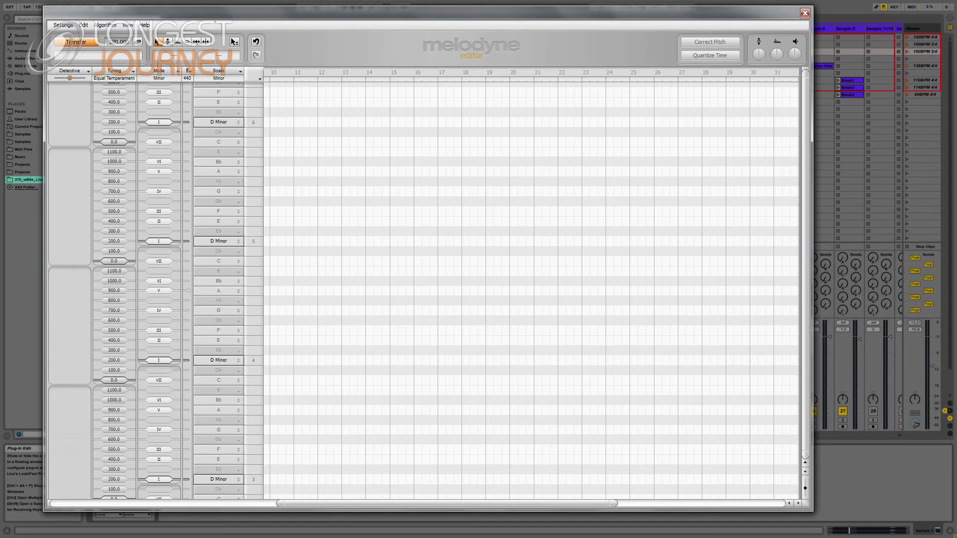
left_click_drag(429, 12, 492, 30)
left_click(747, 52)
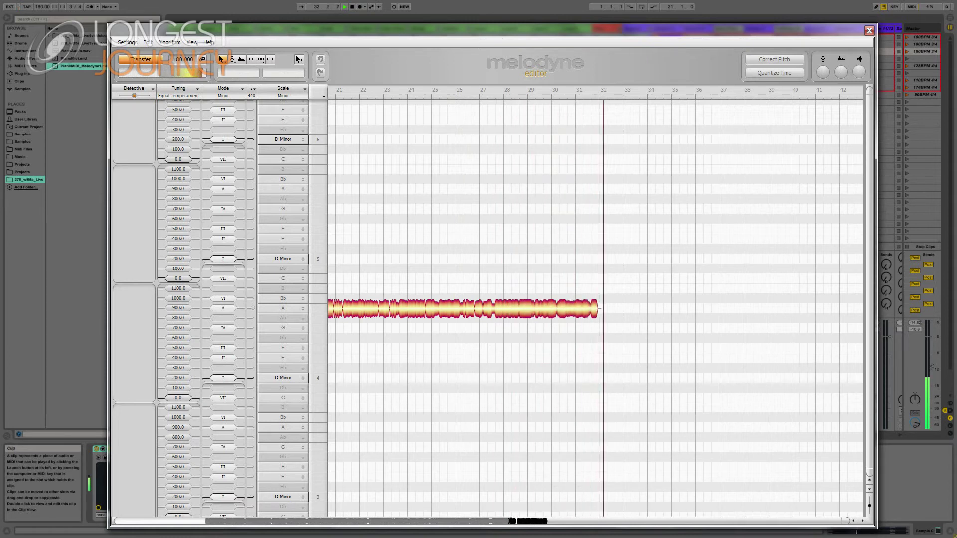
key("space")
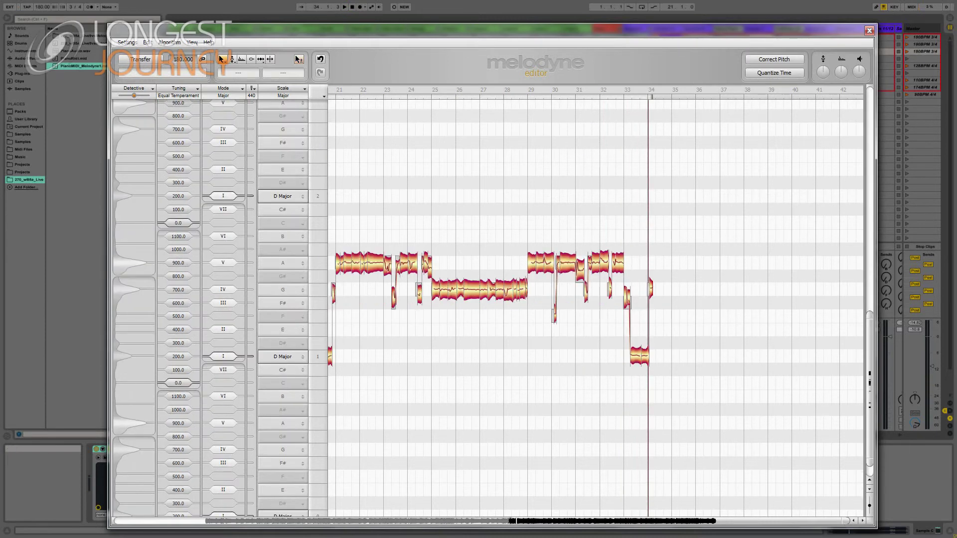
Step: Review the notes detected on the Sample C recording in Melodyne and switch the detection to polyphonic
left_click_drag(678, 520, 428, 521)
scroll(595, 307, "left", 3)
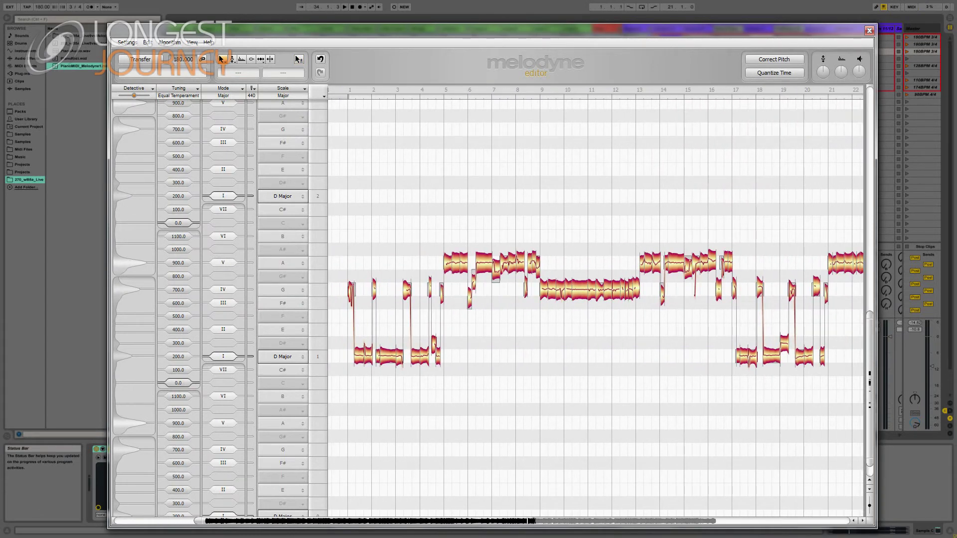
left_click(492, 304)
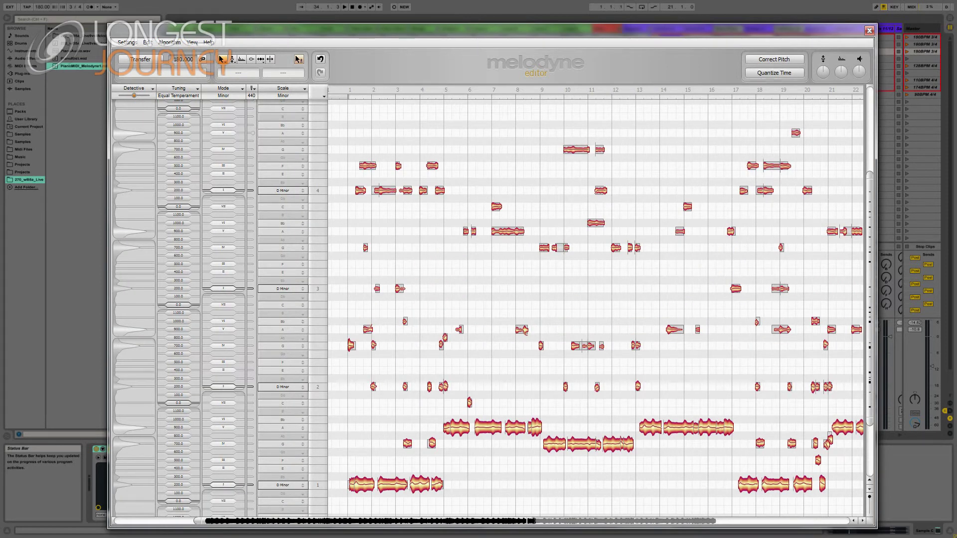
Step: Export Melodyne's notes as PianoMIDI_Melodyne2.mid and place that file below the harmony-converted clip on the FullPiano MIDI track
left_click(127, 42)
left_click(142, 59)
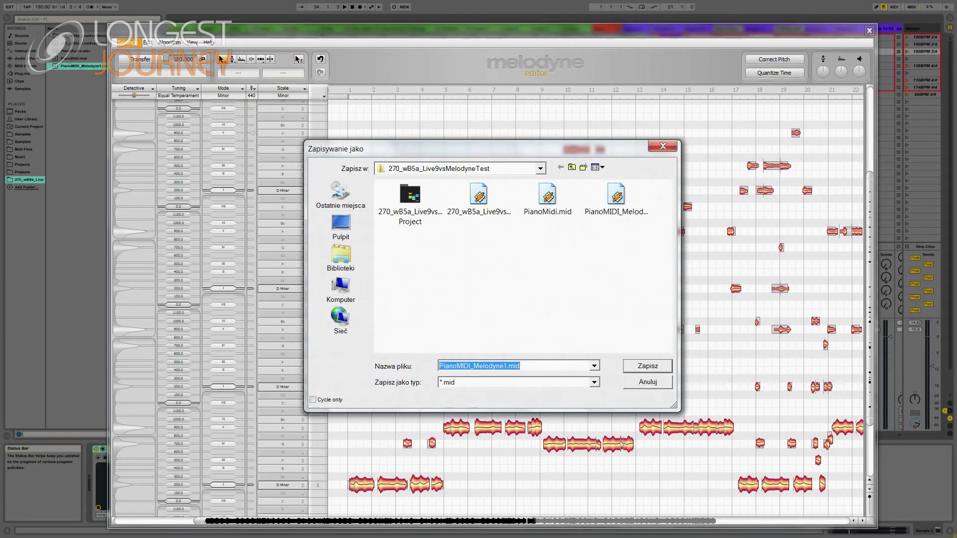
left_click(504, 366)
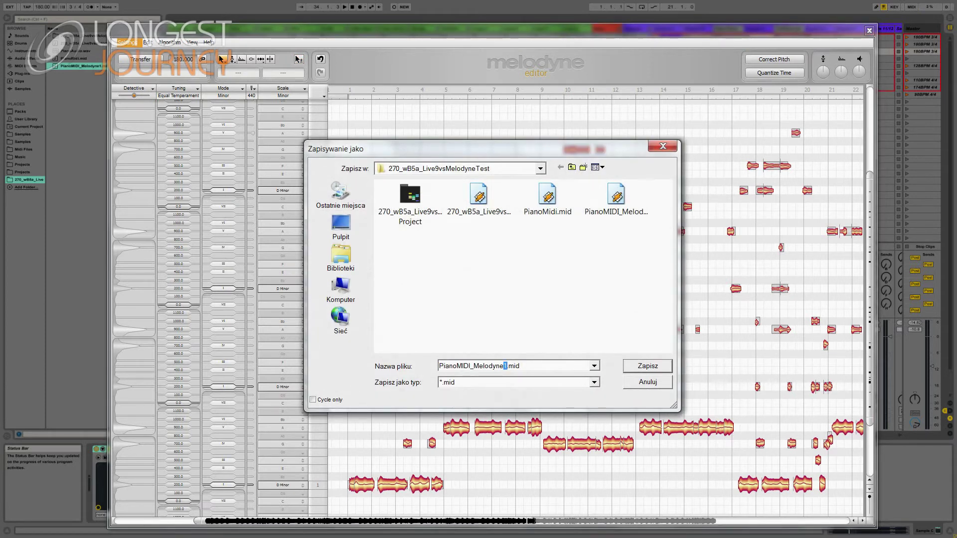
key("Return")
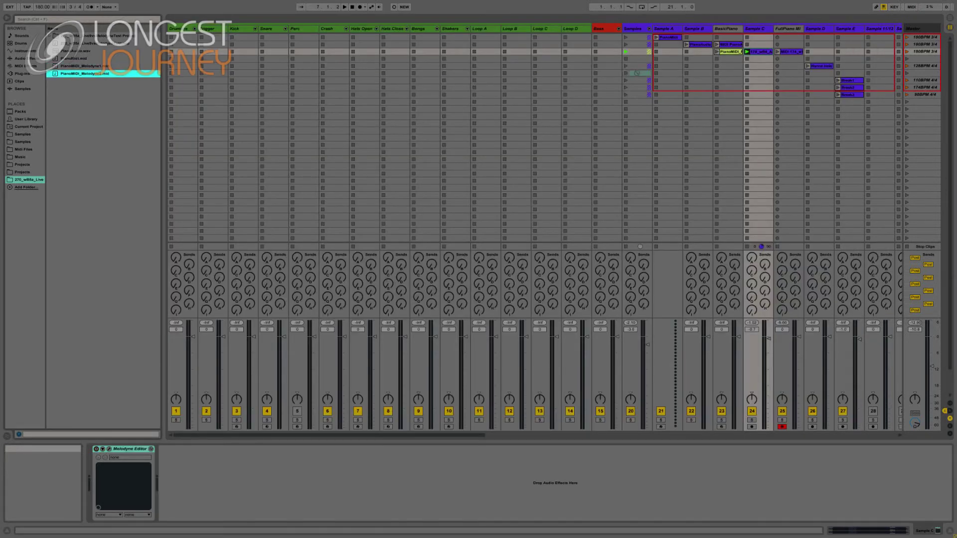
left_click_drag(790, 58, 790, 59)
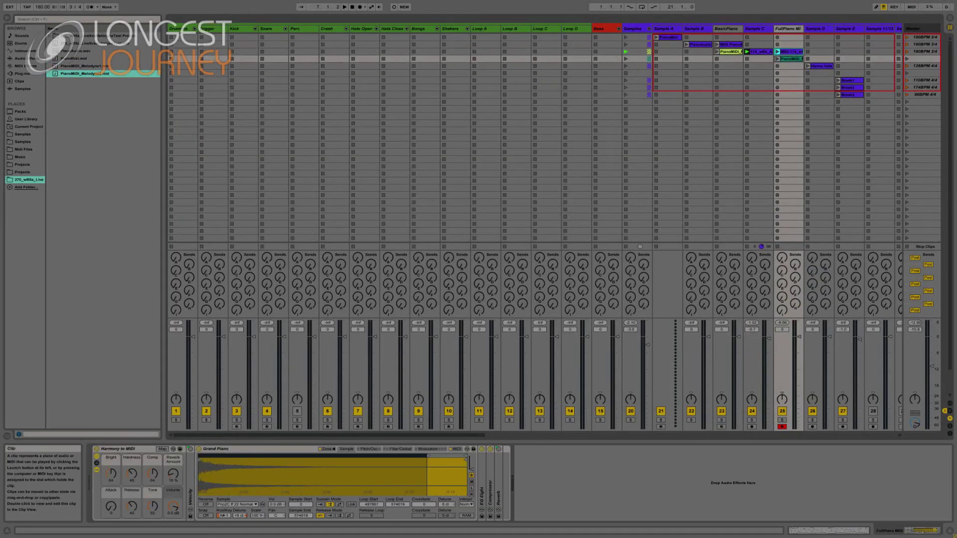
Step: Show the notes of the harmony-converted clip on the FullPiano MIDI track and play it
left_click(790, 51)
left_click(828, 530)
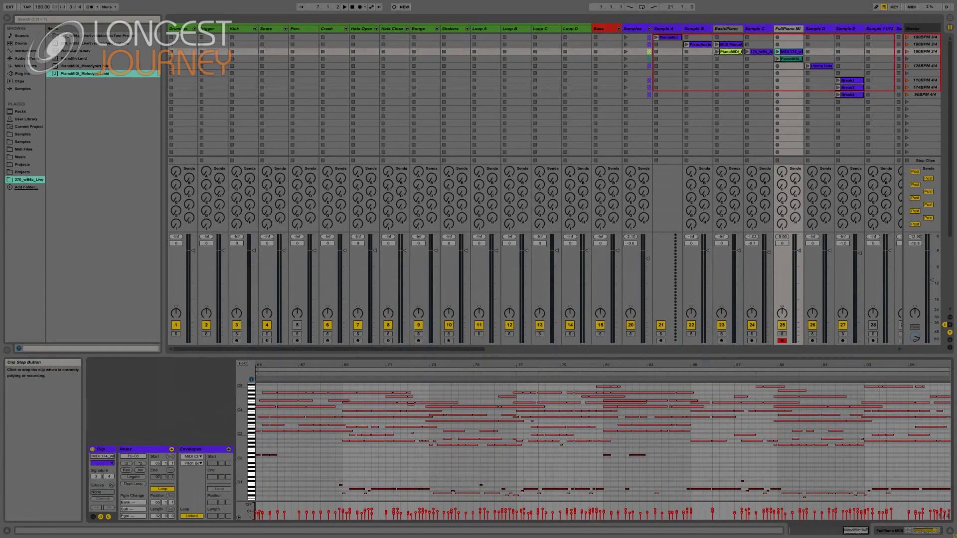
left_click(777, 51)
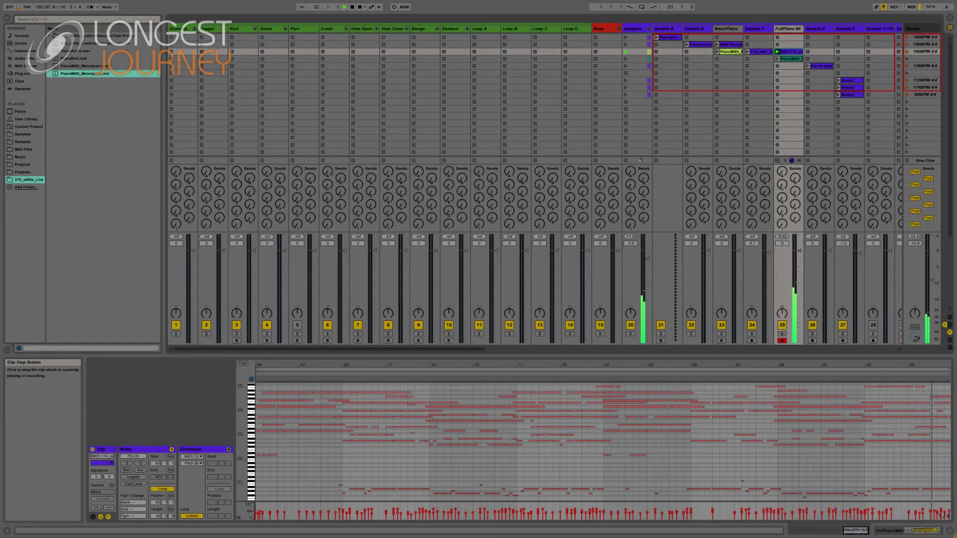
Step: Play the Melodyne clip on the FullPiano MIDI track while examining its notes up close, and stop it
left_click(792, 58)
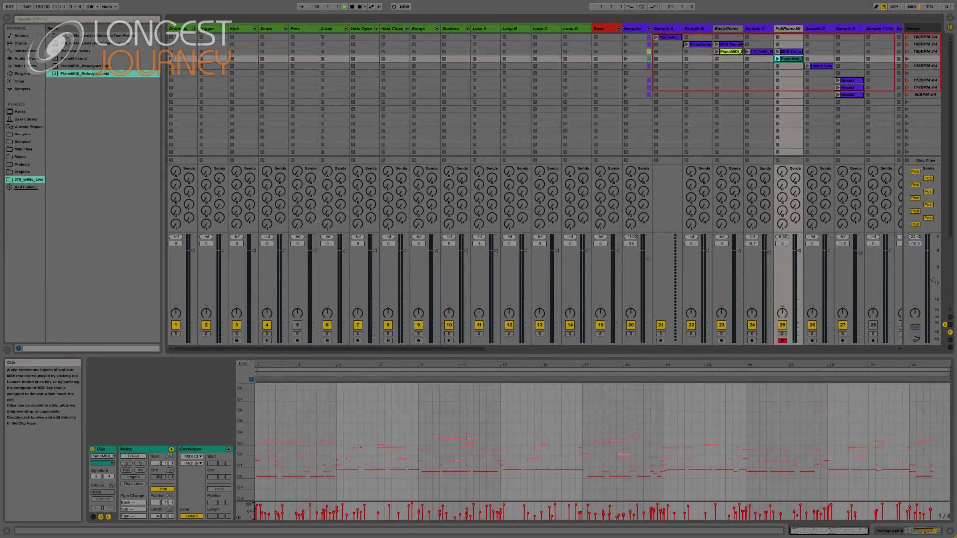
left_click(777, 58)
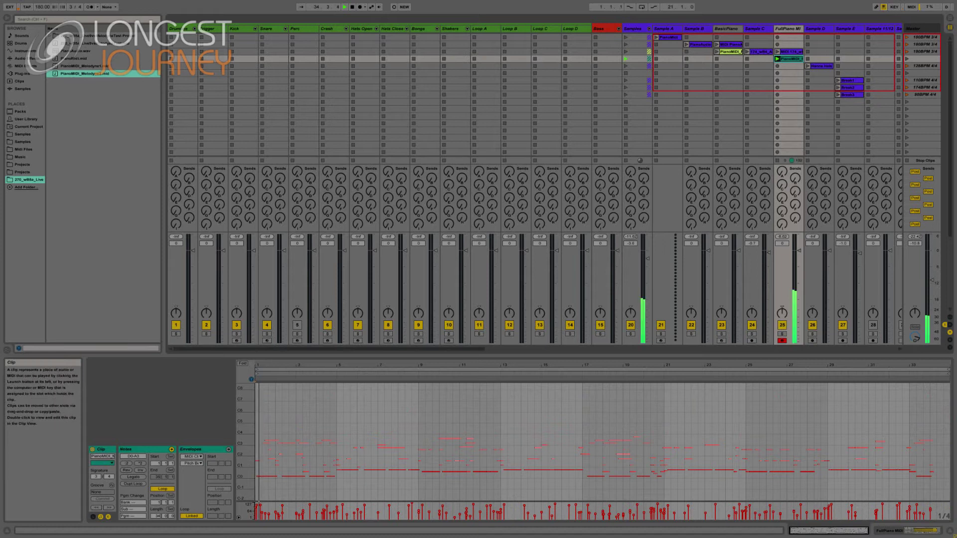
left_click_drag(243, 444, 264, 438)
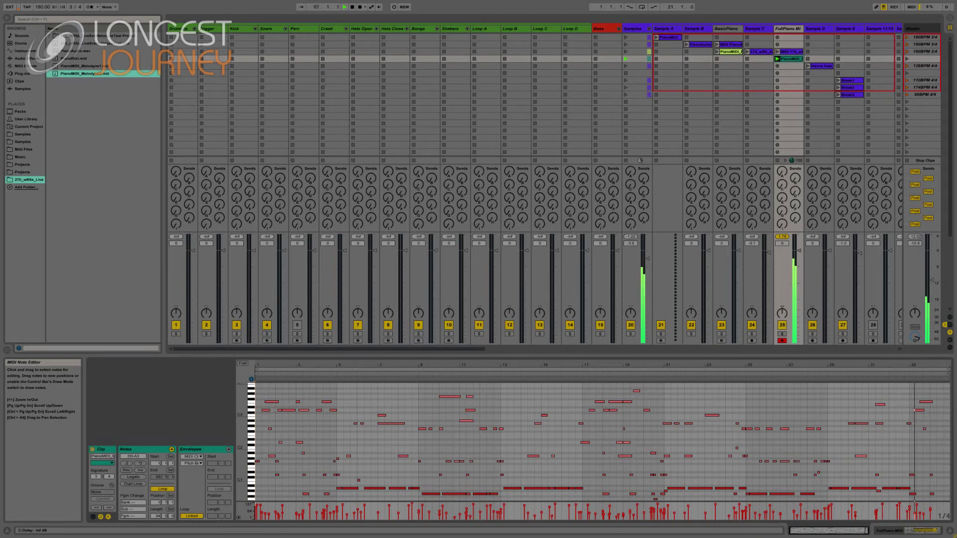
left_click(777, 160)
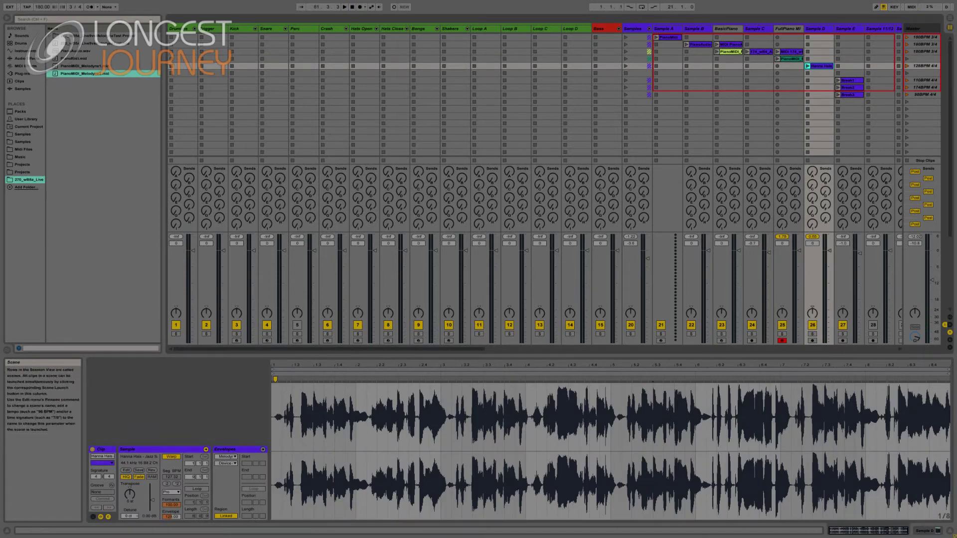
Step: Play the scene with the Sample D vocal clip and convert that clip's melody to a new MIDI track
left_click(907, 65)
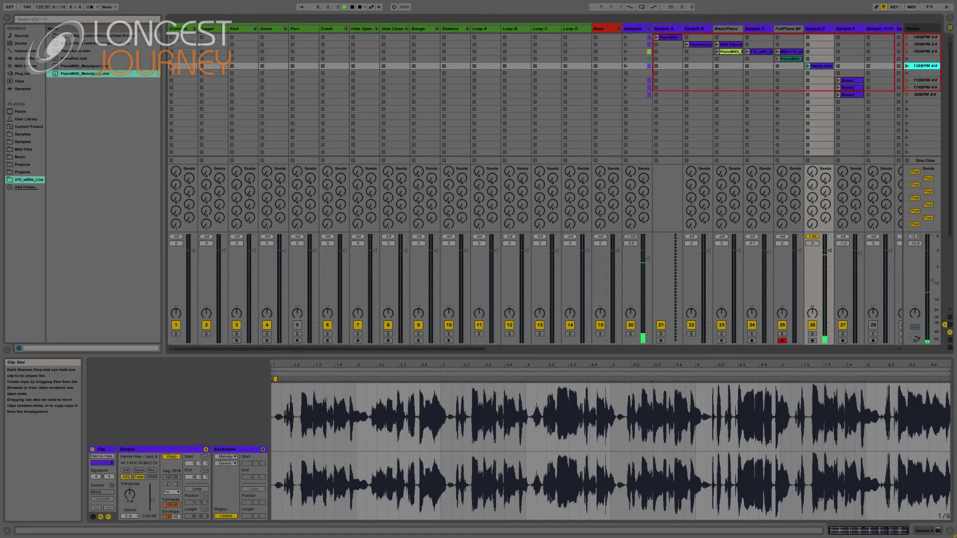
right_click(814, 65)
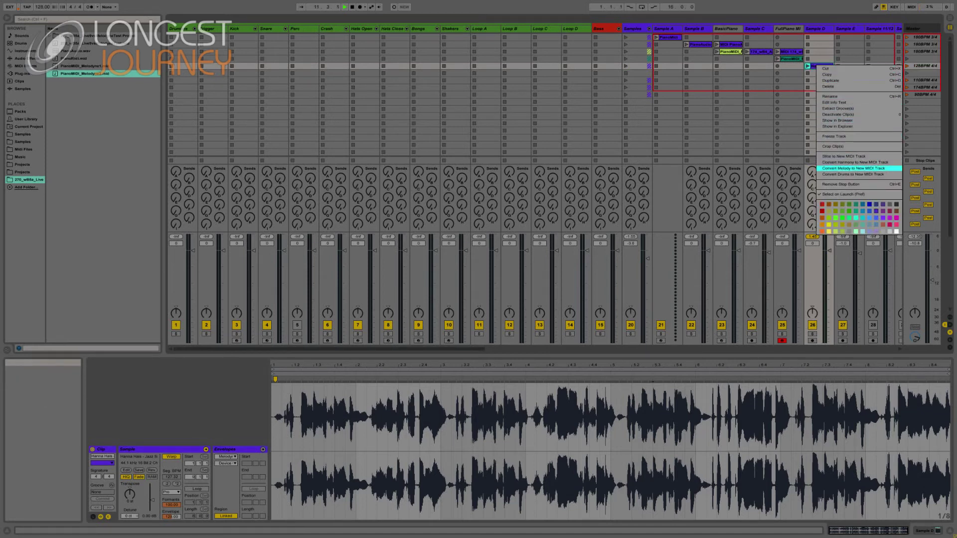
left_click(853, 168)
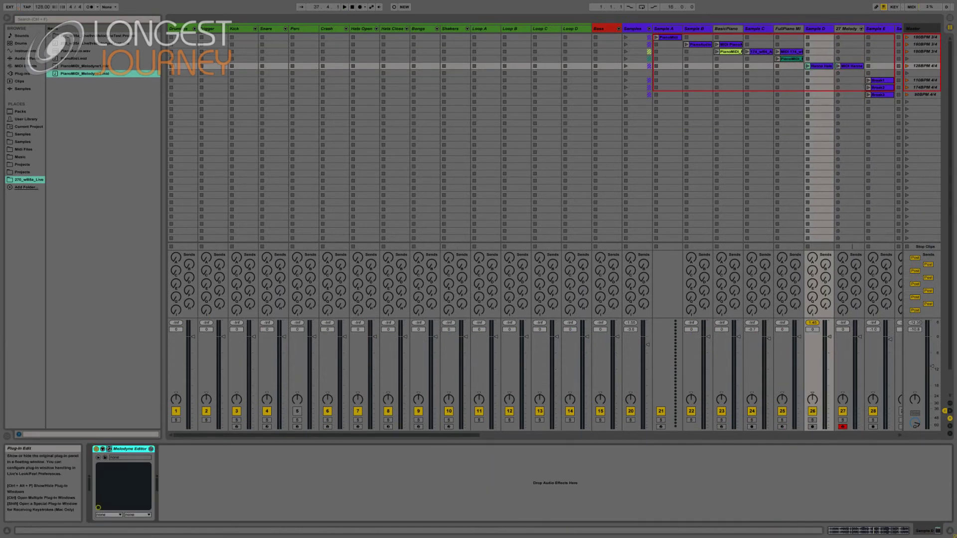
Step: Open Melodyne on the Sample D track and play the vocal clip through to transfer it for note detection
left_click(108, 449)
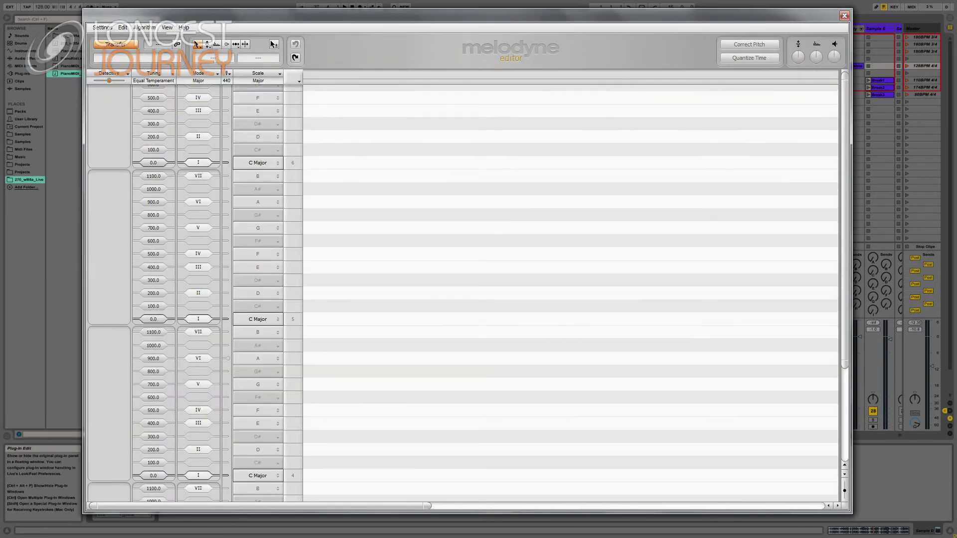
left_click_drag(467, 15, 431, 16)
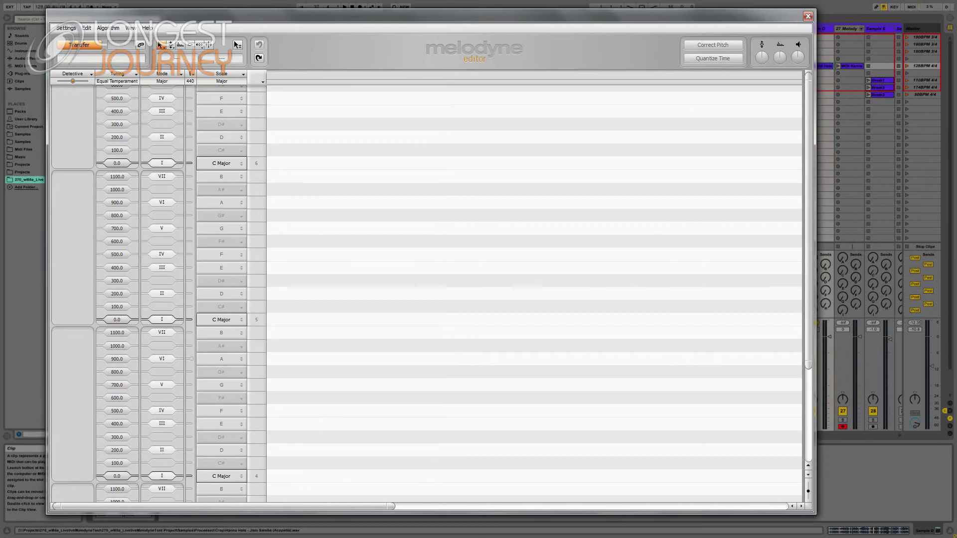
left_click(823, 66)
left_click_drag(431, 16, 409, 12)
key("space")
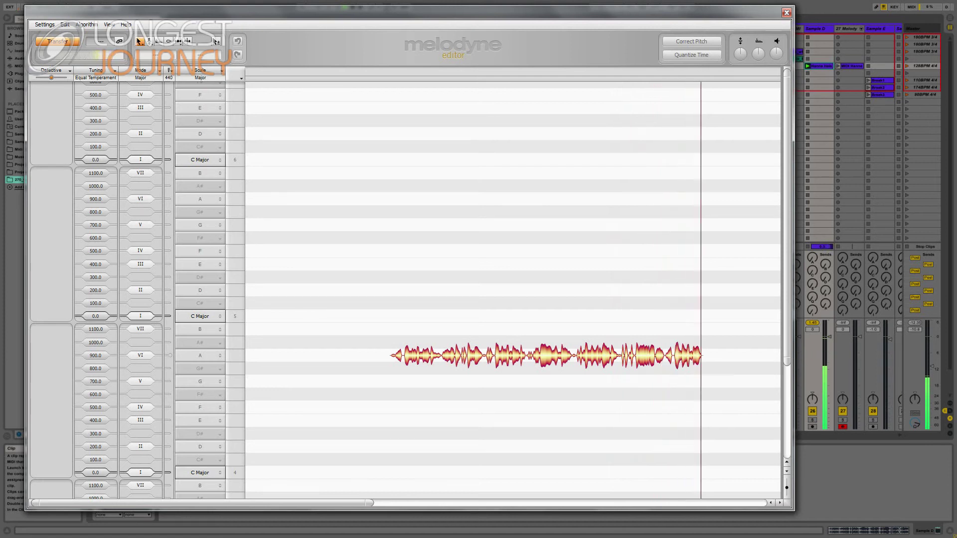
key("space")
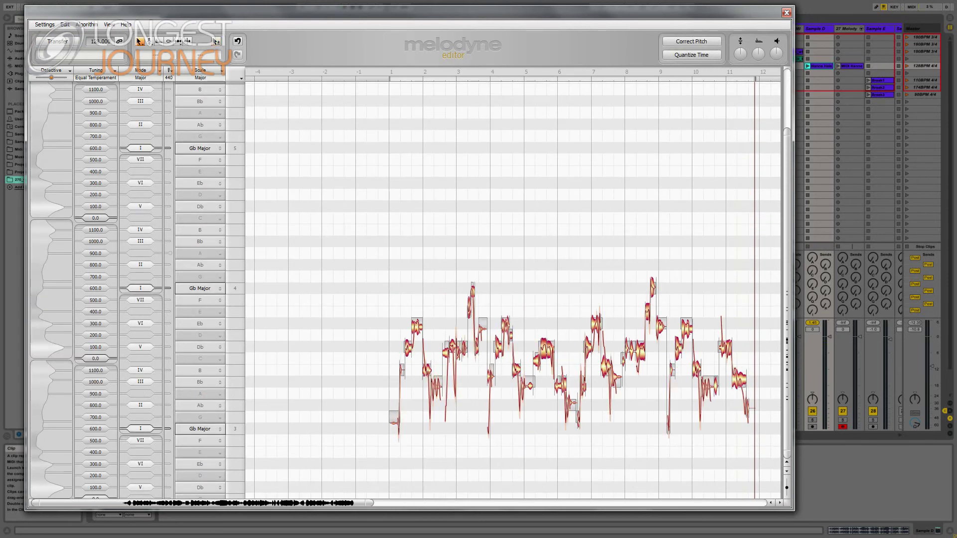
Step: Export Melodyne's vocal notes as the MIDI file JazzSamba_Melodyne and place it below the converted clip on the 27 Melody track
scroll(512, 288, "right", 3)
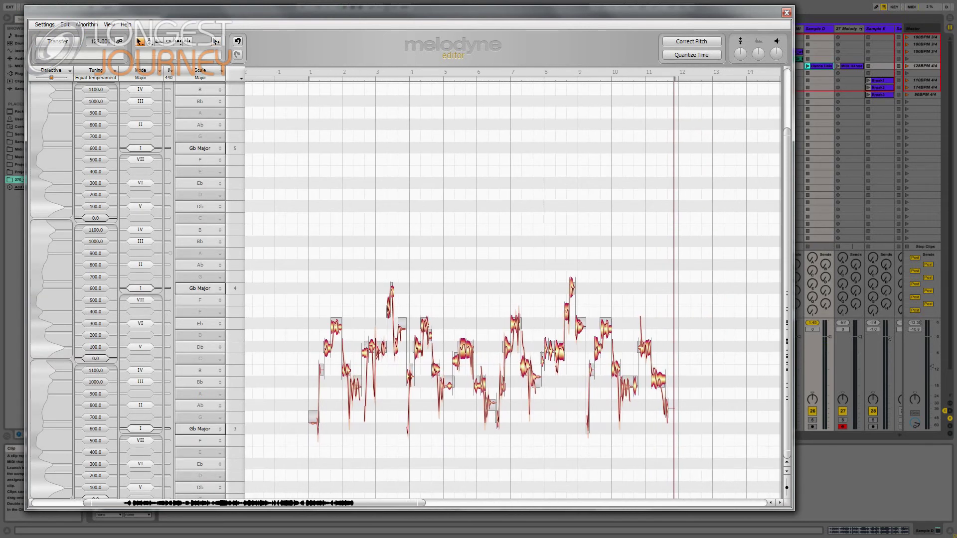
left_click(45, 25)
left_click(59, 41)
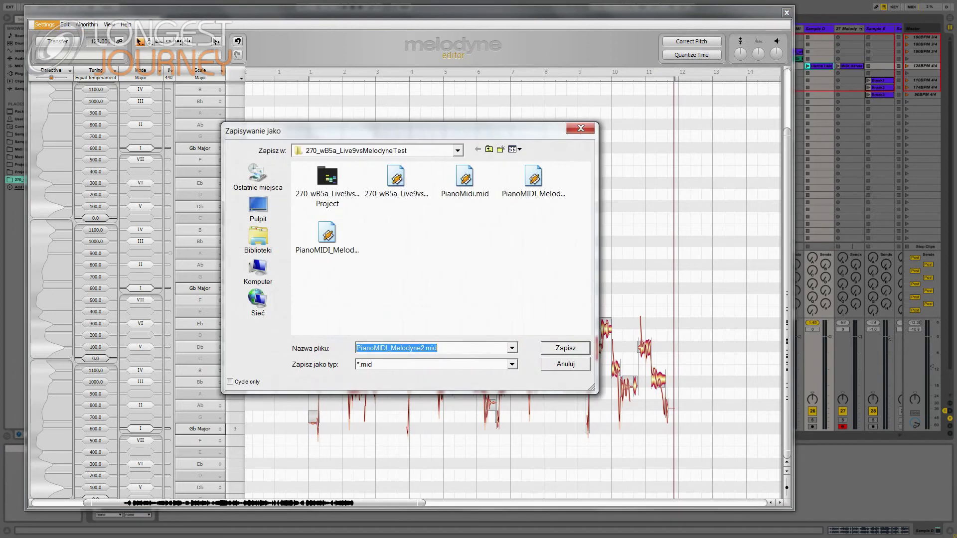
type("JazzSamba_Melodyne")
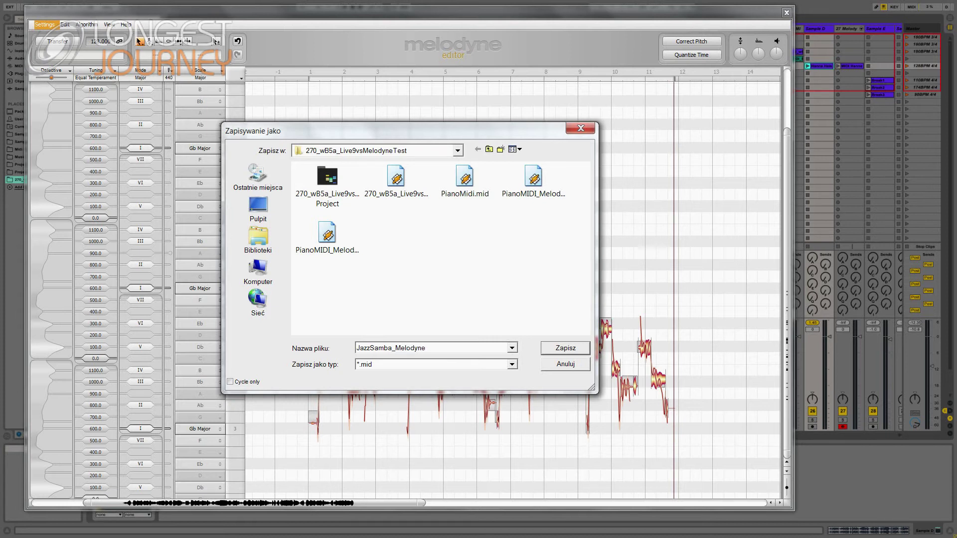
key("Return")
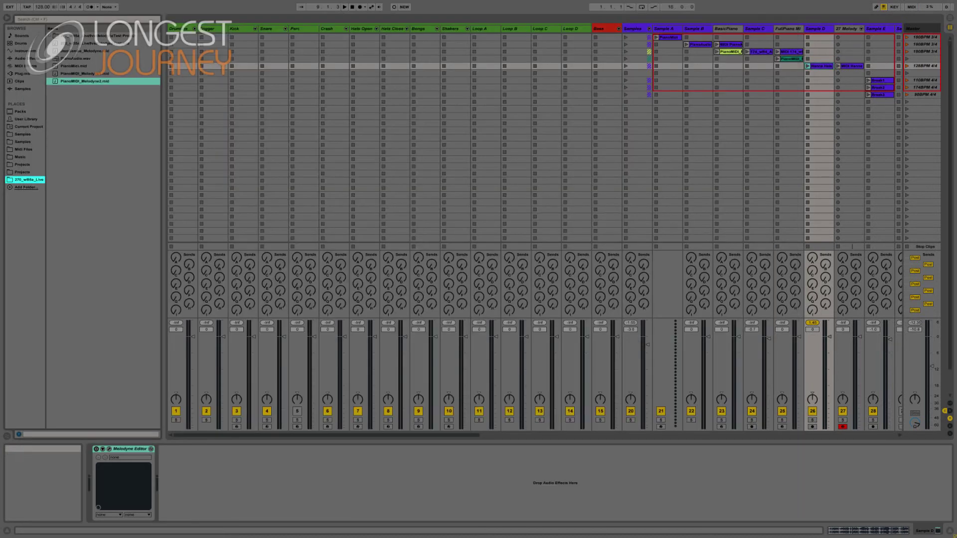
left_click(85, 51)
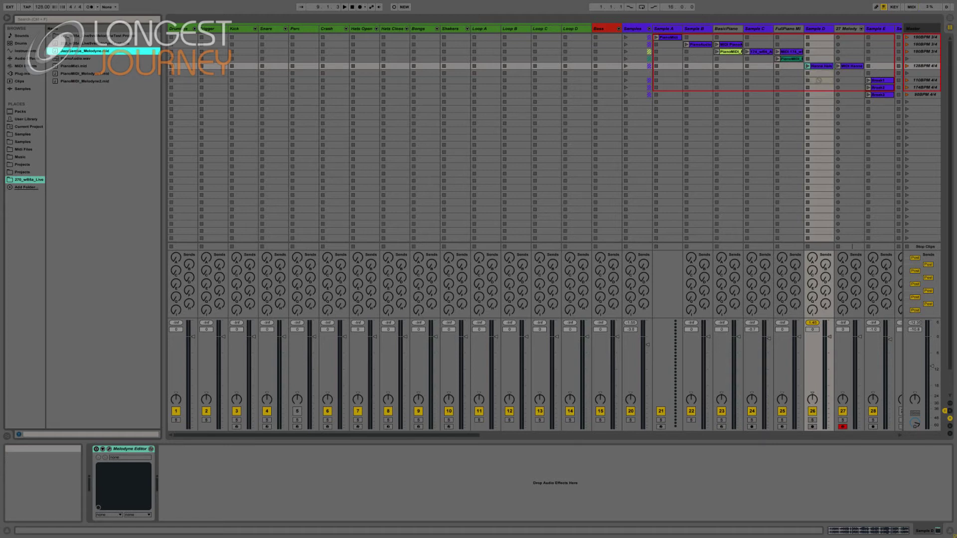
left_click_drag(851, 73, 850, 73)
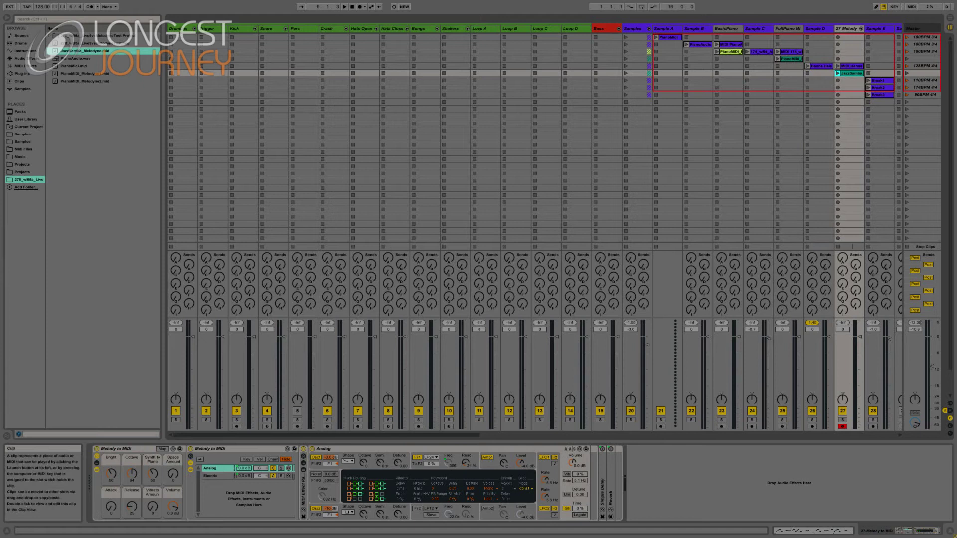
Step: Play the melody-converted clip on the 27 Melody track and examine its notes up close
left_click(851, 66)
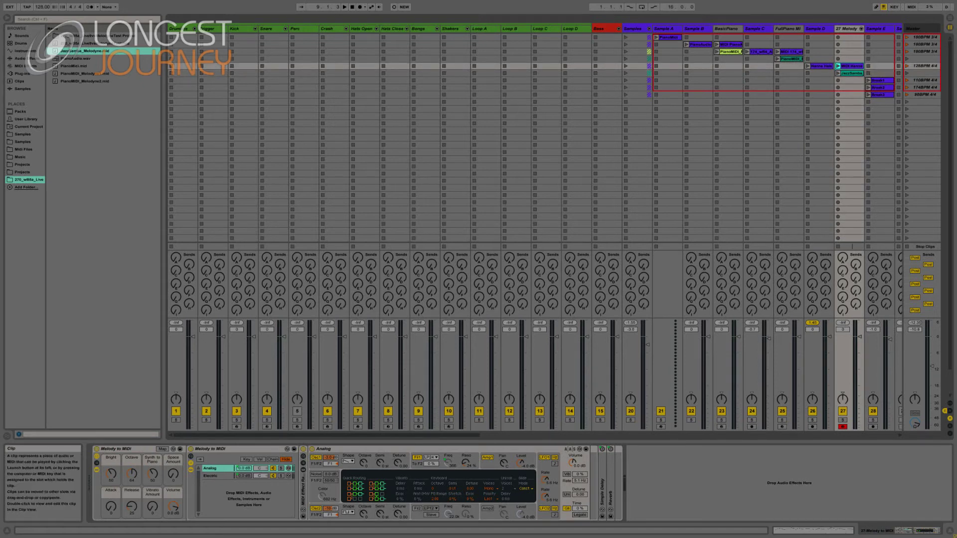
key("Return")
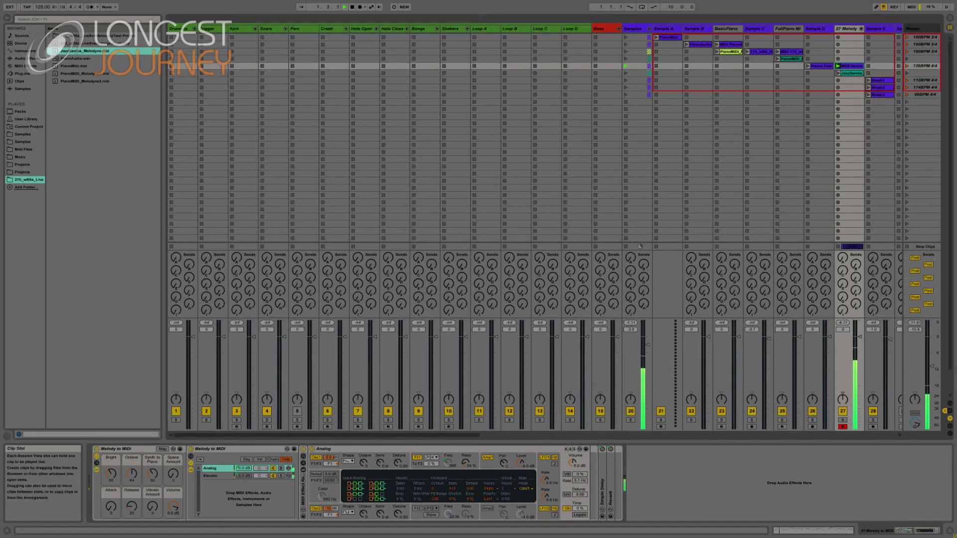
key("shift+Tab")
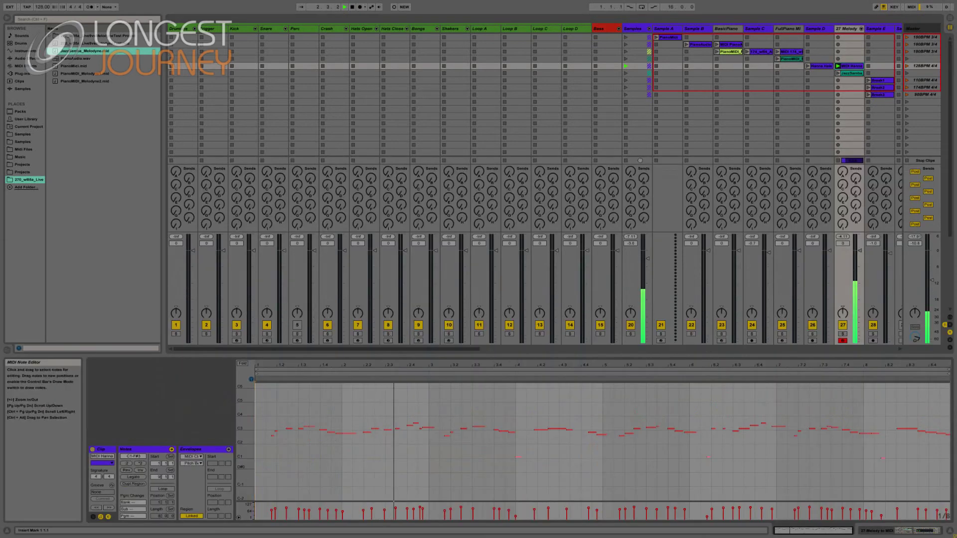
mouse_move(242, 425)
left_mouse_down()
mouse_move(249, 439)
mouse_move(255, 433)
left_mouse_up()
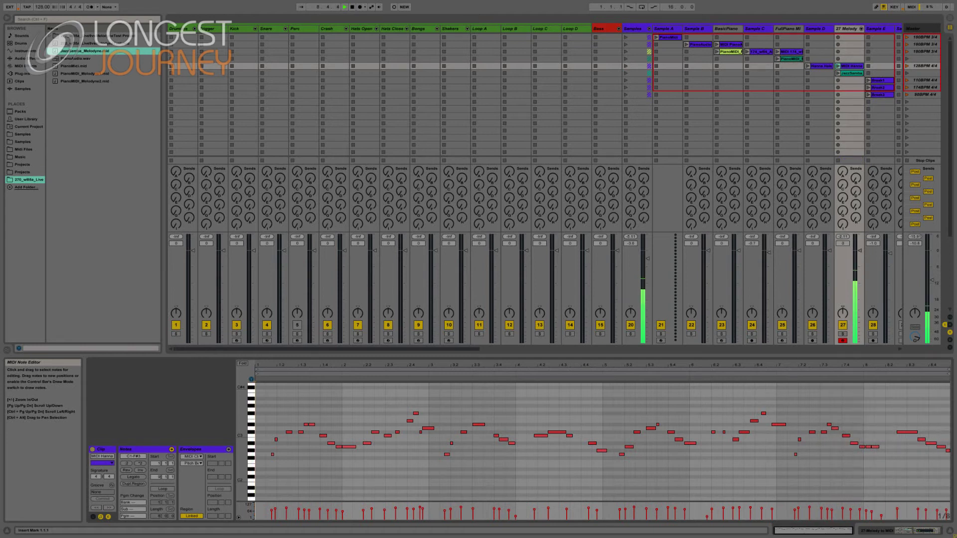
Step: Play the JazzSamba_Melodyne clip for comparison, bring all its notes into view, and stop it
left_click(837, 74)
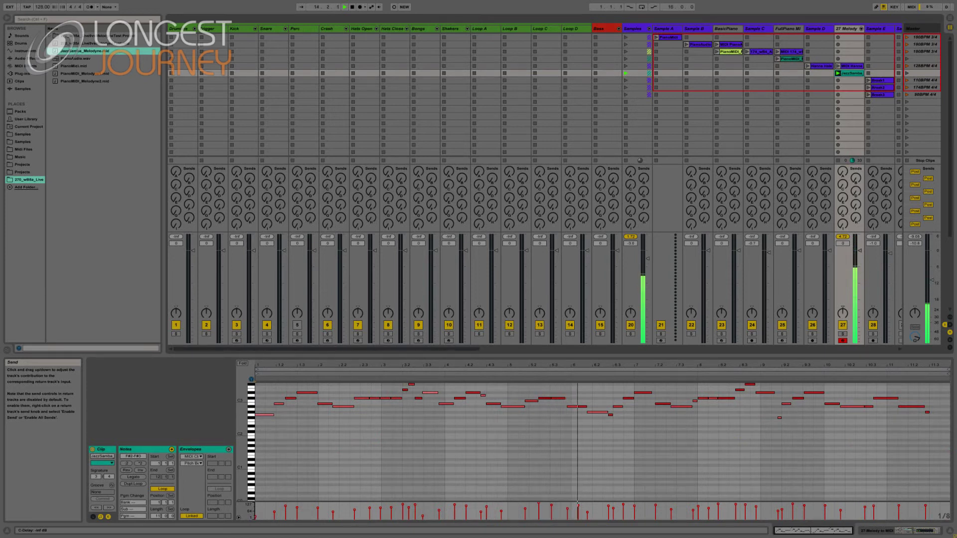
left_click_drag(241, 417, 241, 433)
scroll(250, 439, "up", 3)
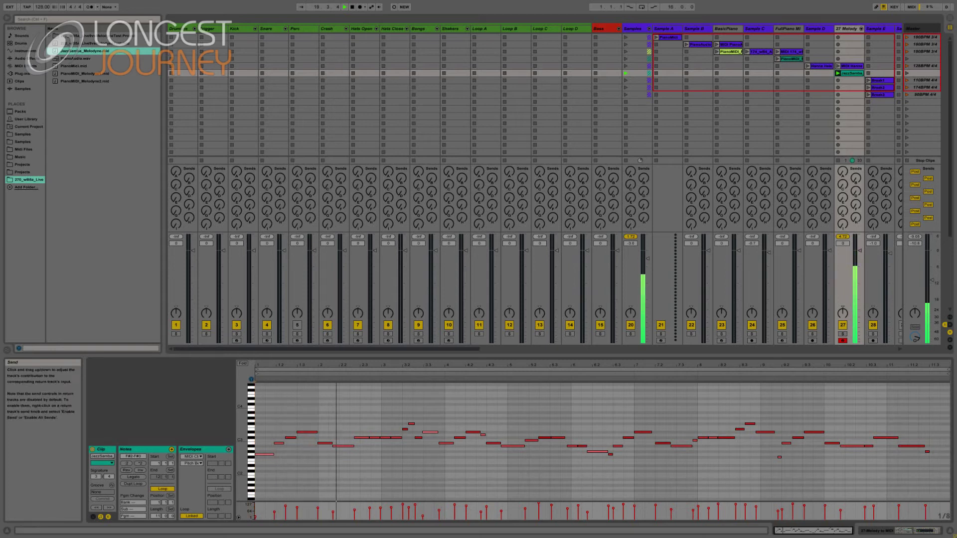
left_click(838, 160)
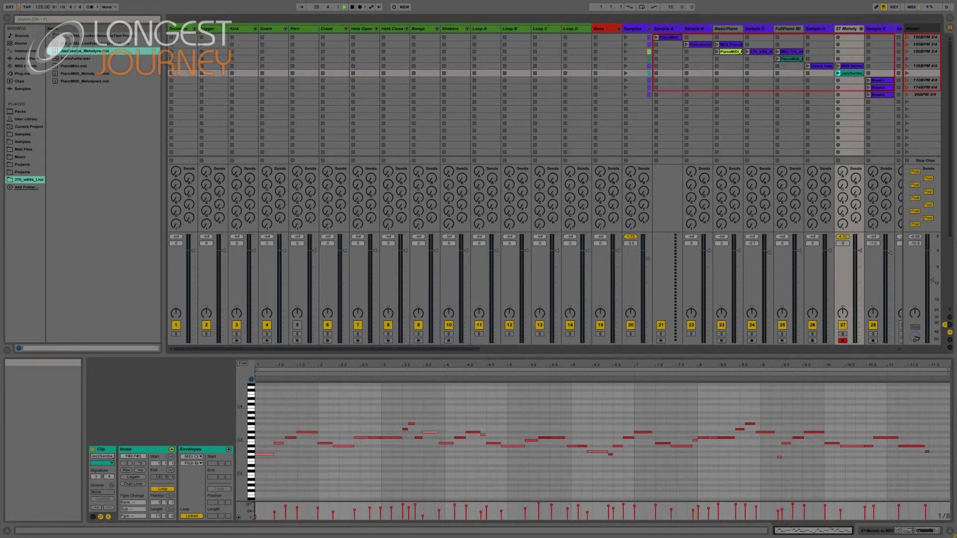
Step: Show the waveform of the Break1 drum clip and launch its 110BPM 4/4 scene to audition it
scroll(535, 189, "right", 3)
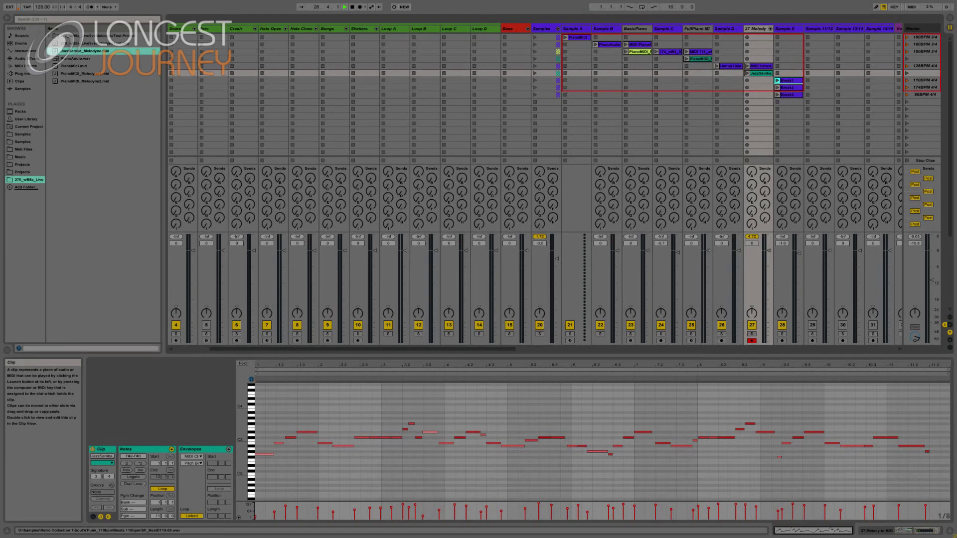
left_click(789, 80)
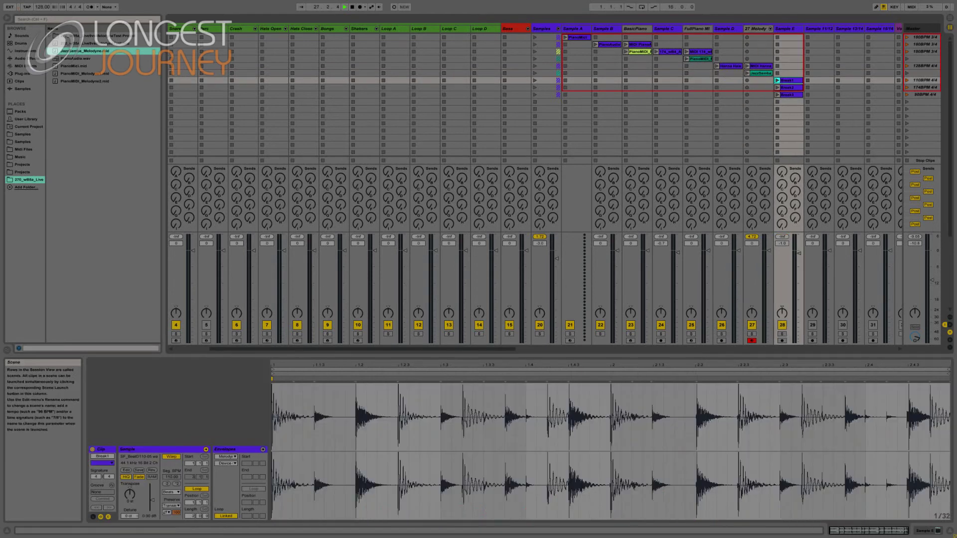
key("Return")
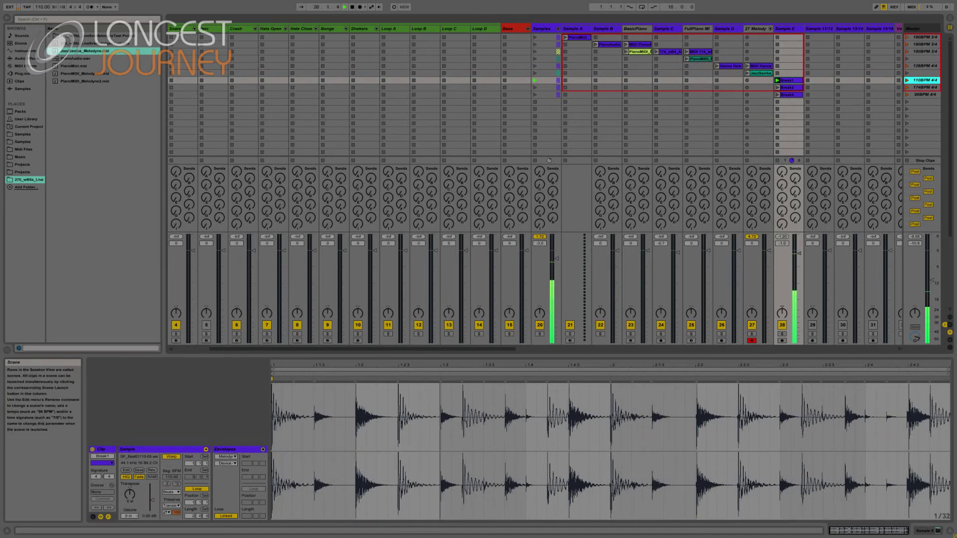
Step: Audition the Break2 clip with its 174BPM 4/4 scene and the Break3 clip with its 90BPM 4/4 scene
key("Down")
key("Return")
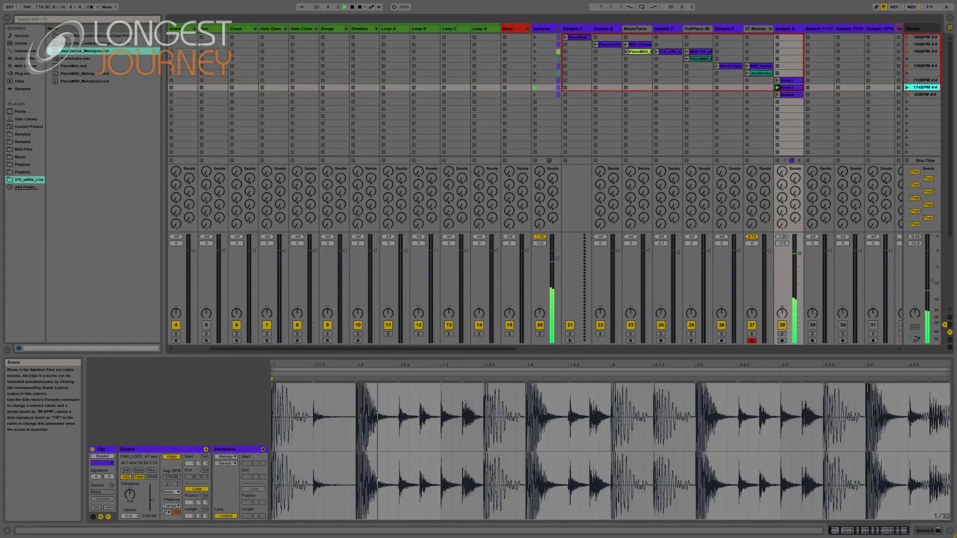
key("Down")
key("Return")
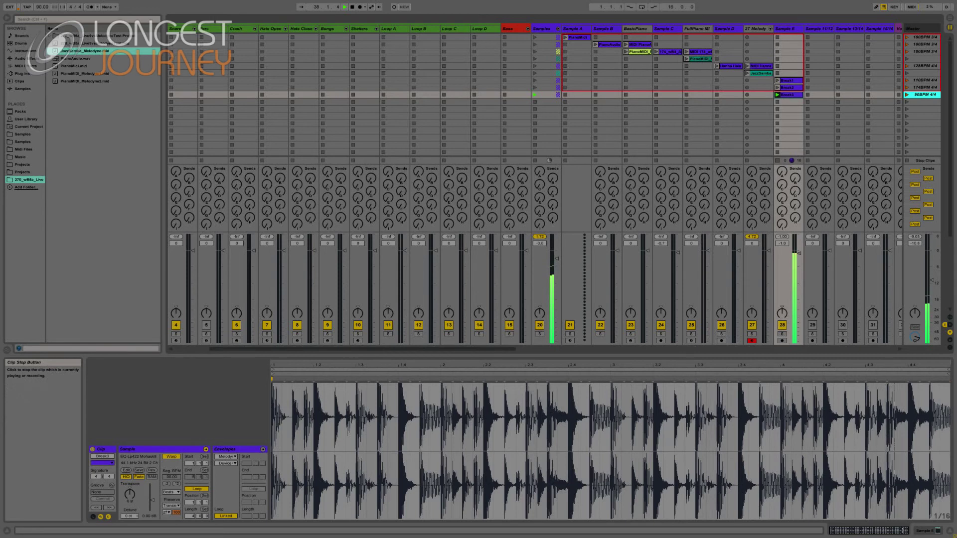
left_click(777, 161)
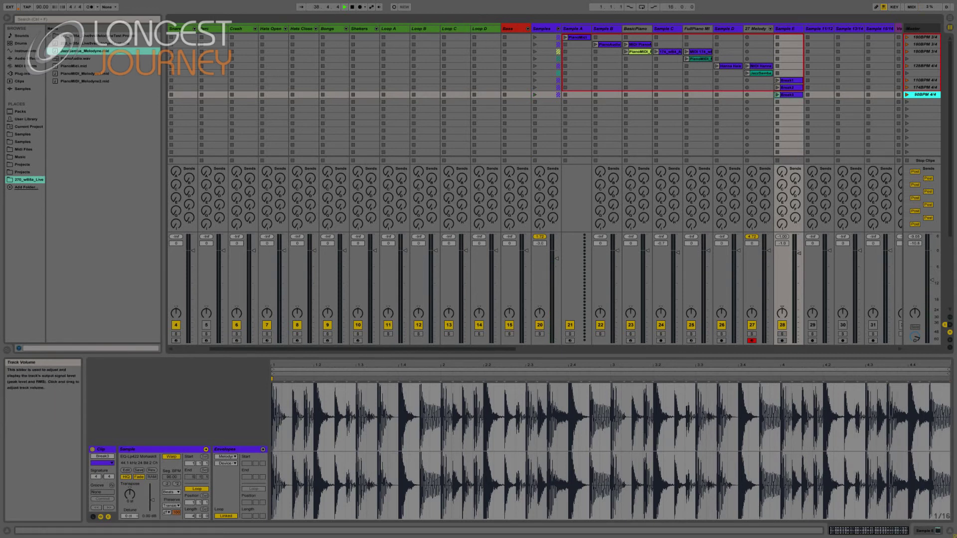
Step: Convert the drums of the Break1, Break2 and Break3 clips each to a new MIDI track
right_click(787, 81)
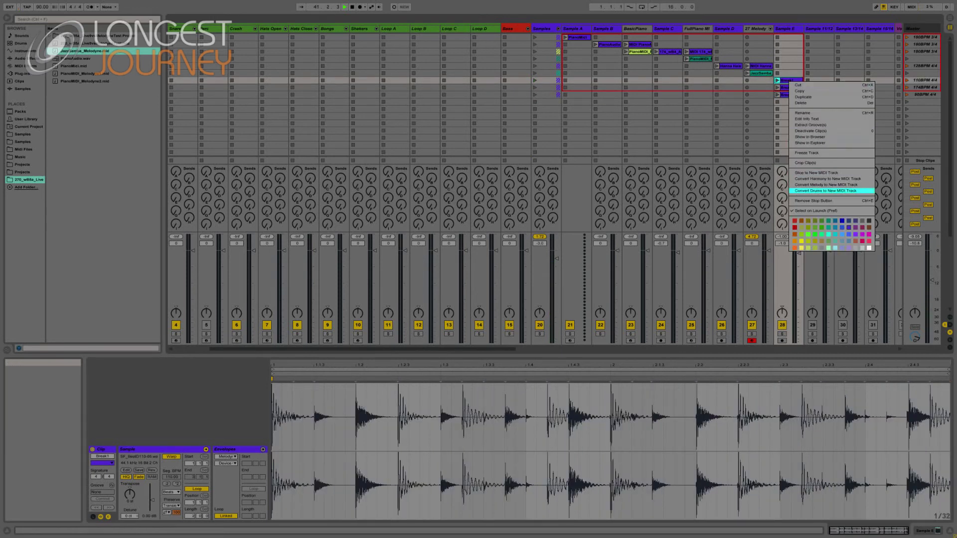
left_click(825, 191)
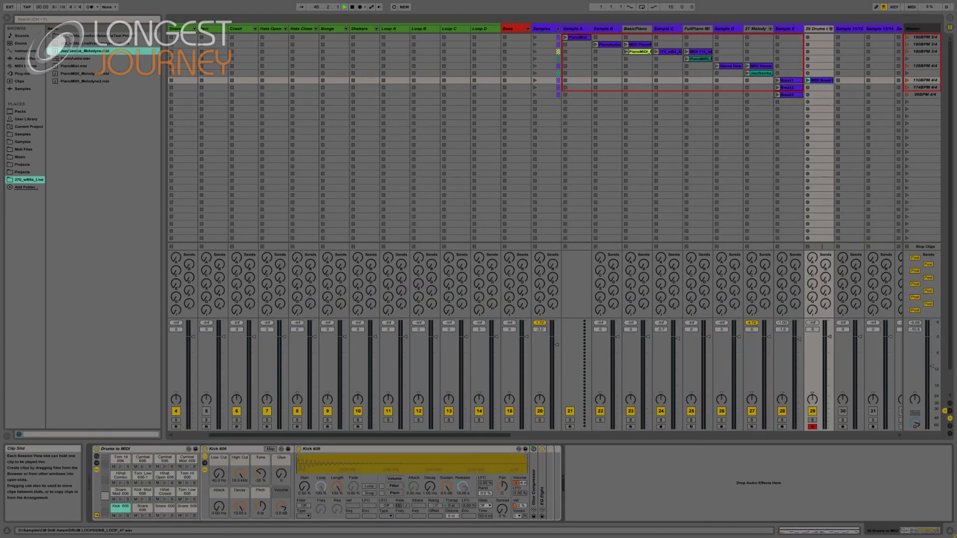
left_click(787, 87)
right_click(787, 88)
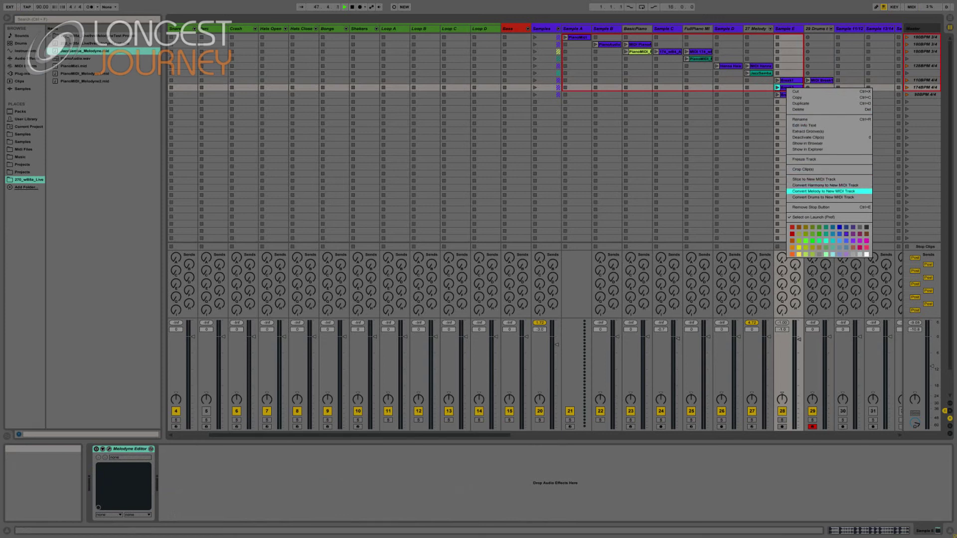
left_click(827, 191)
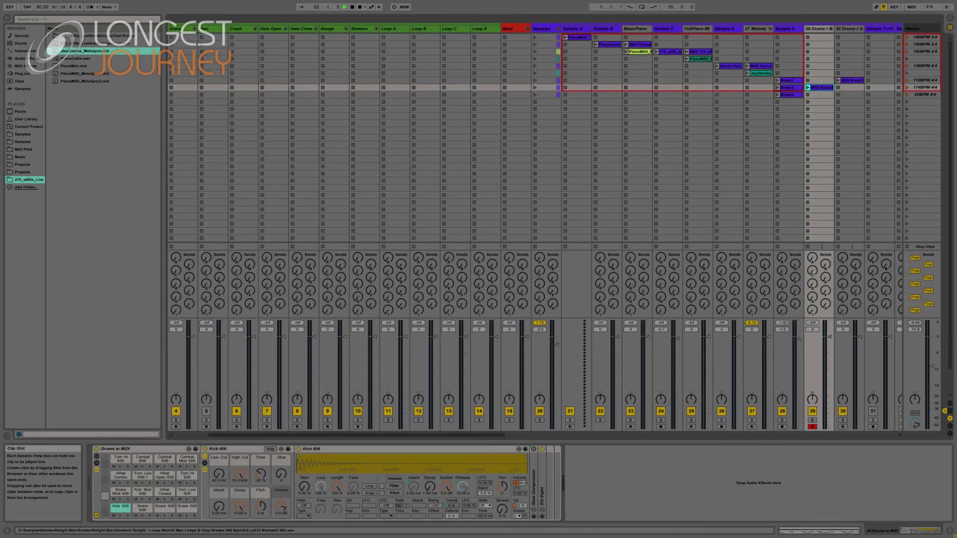
right_click(788, 95)
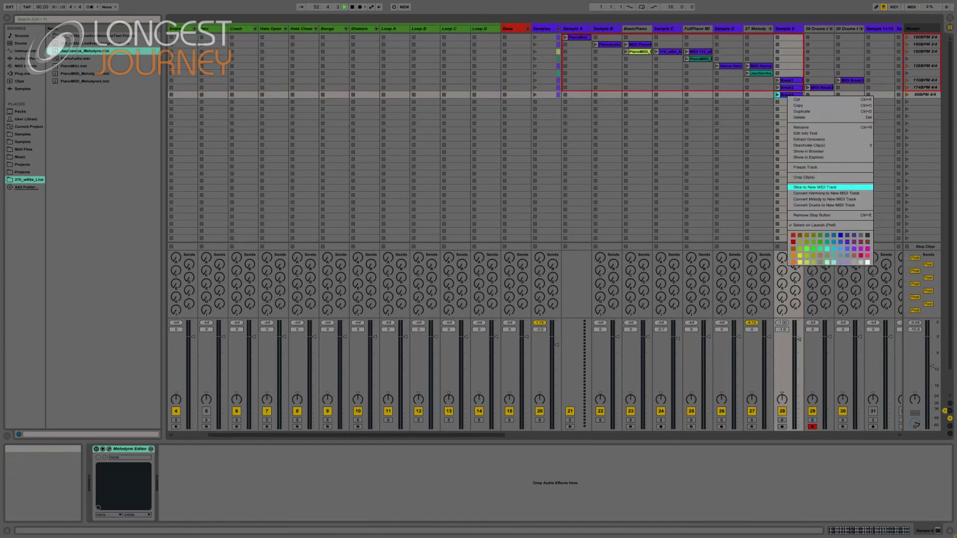
left_click(825, 205)
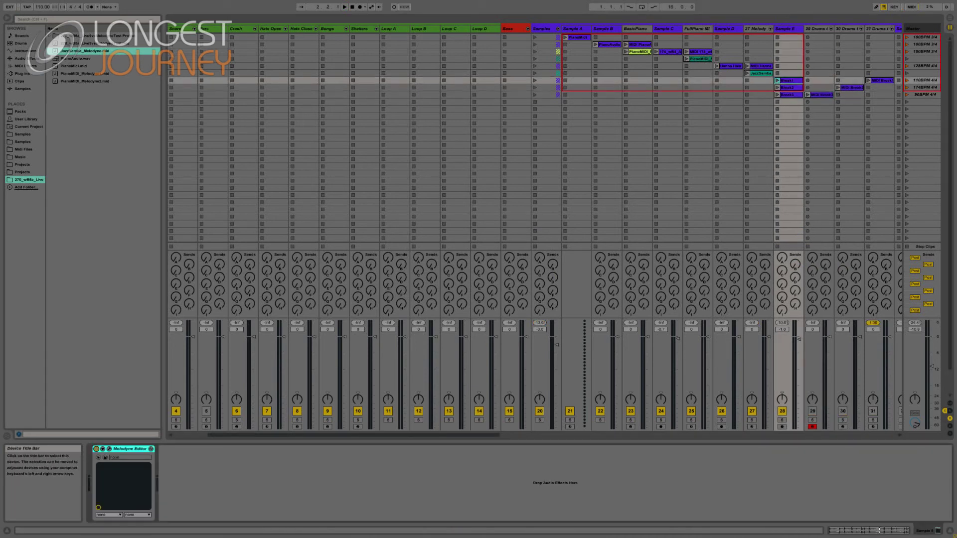
Step: Transfer the Break1 clip into the drum track's Melodyne editor and set its detection algorithm to Percussive
left_click(108, 449)
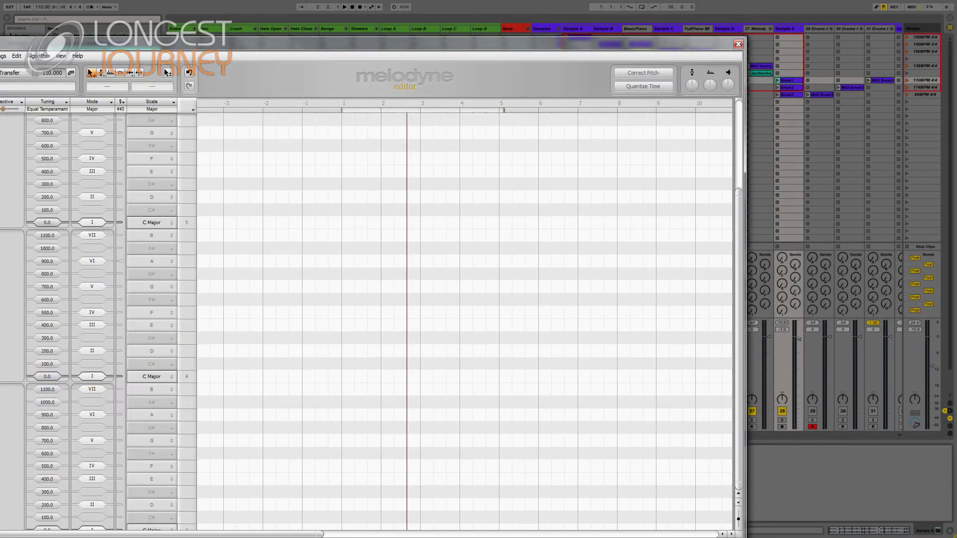
key("space")
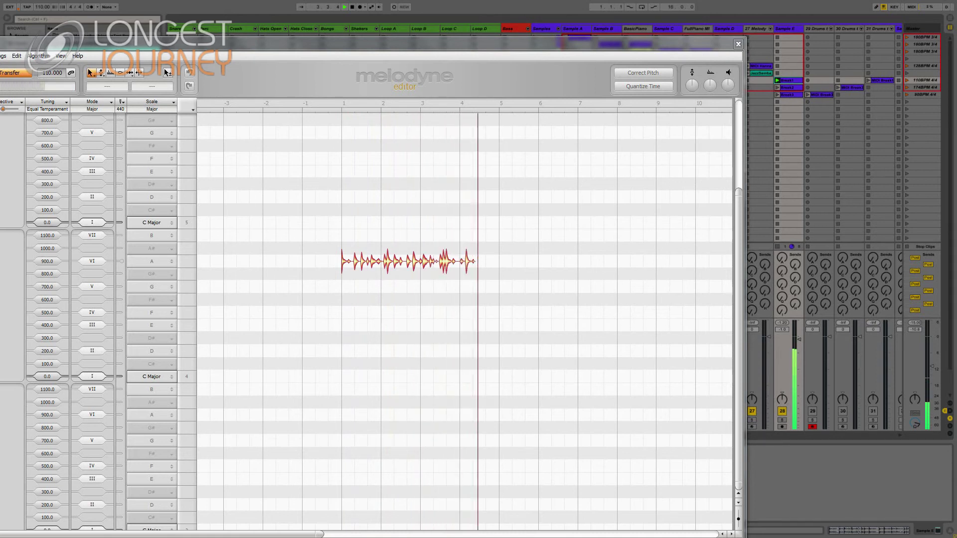
key("space")
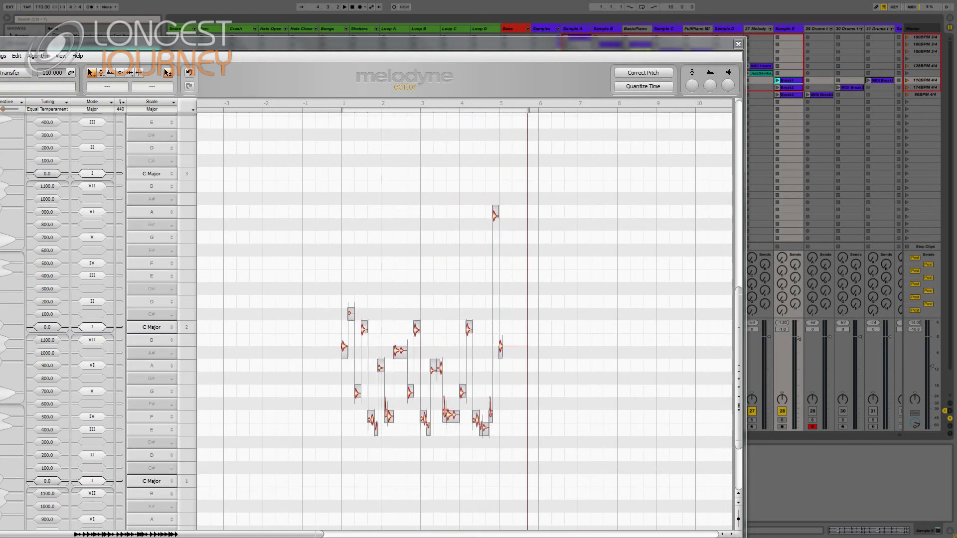
left_click_drag(369, 44, 438, 23)
left_click(107, 35)
left_click(115, 51)
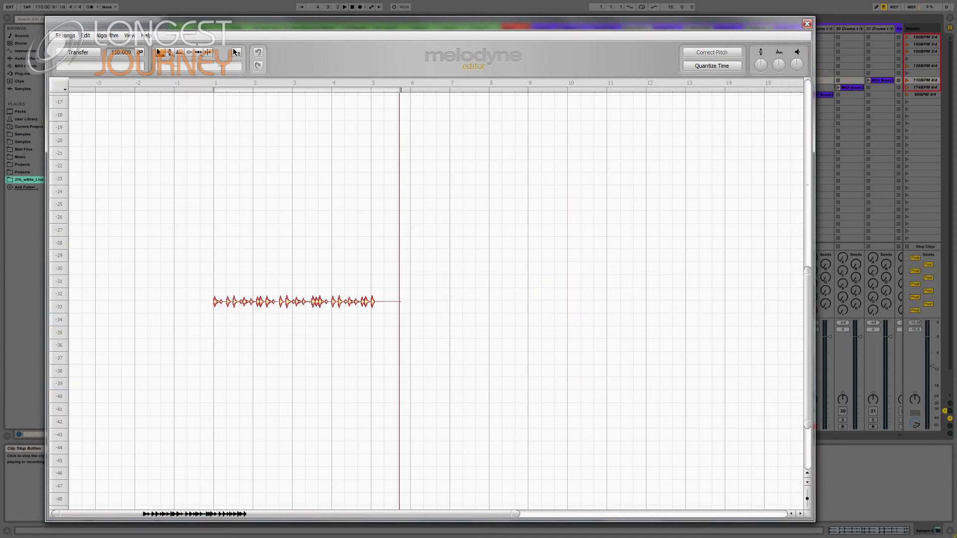
Step: Export Melodyne's Break1 notes as the MIDI file Drums1 in the 270_wB5a_Live9vsMelodyneTest folder
left_click(64, 35)
left_click(74, 51)
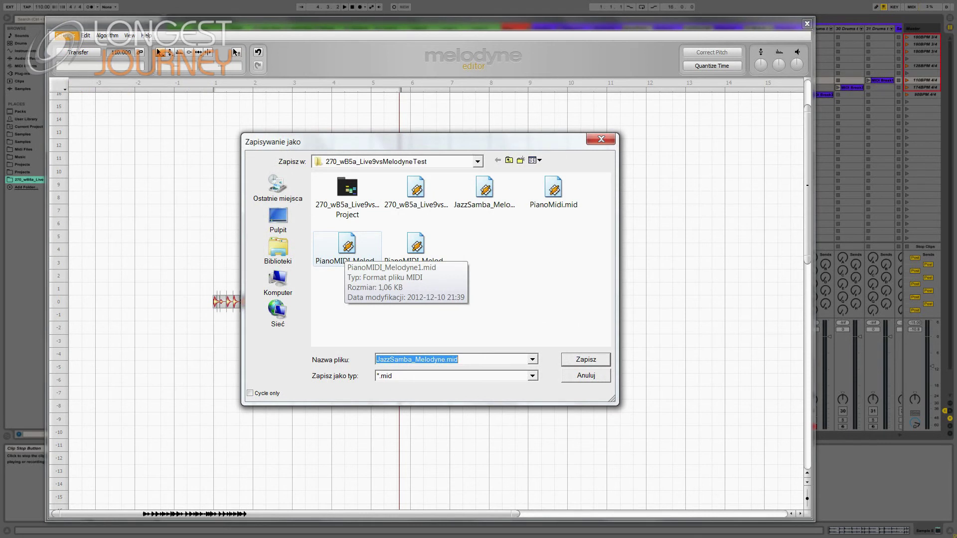
type("Drums1")
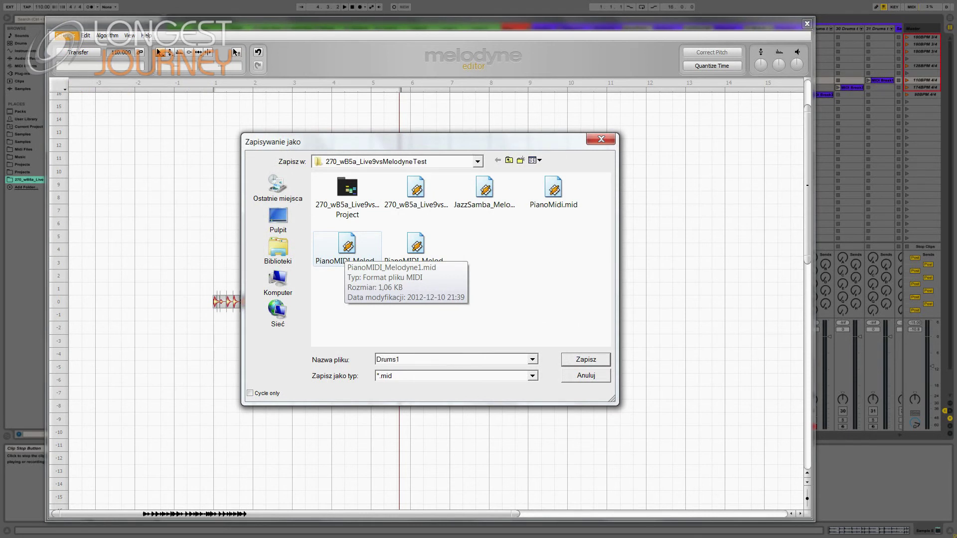
key("Return")
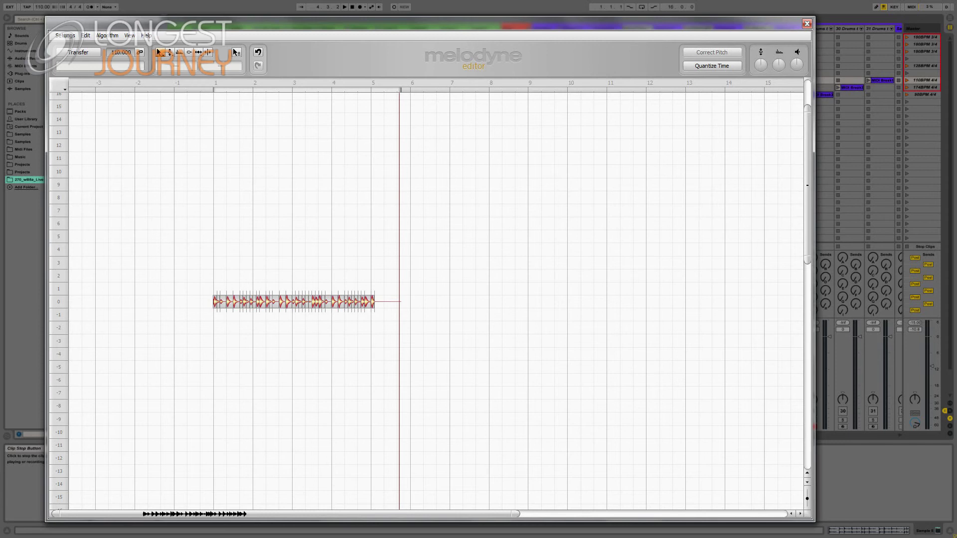
Step: Clear all Break1 notes from Melodyne and transfer the Break2 clip into it using the 174BPM 4/4 scene
key("ctrl+a")
key("Delete")
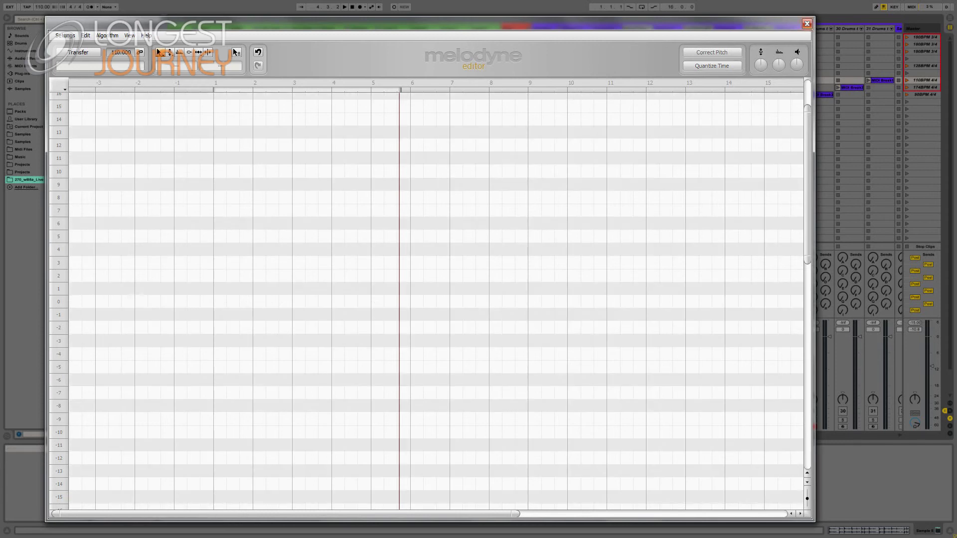
left_click_drag(426, 23, 426, 131)
left_click(907, 88)
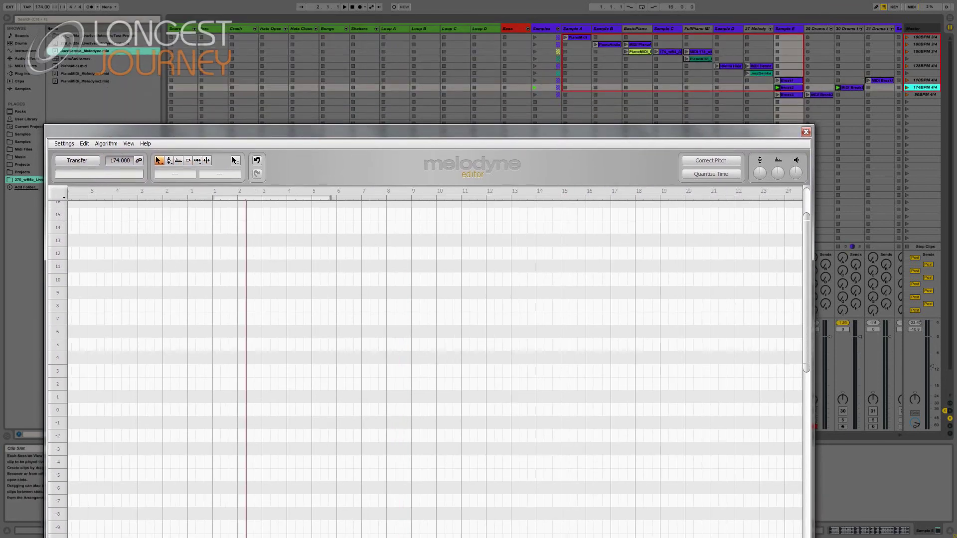
left_click_drag(426, 131, 405, 27)
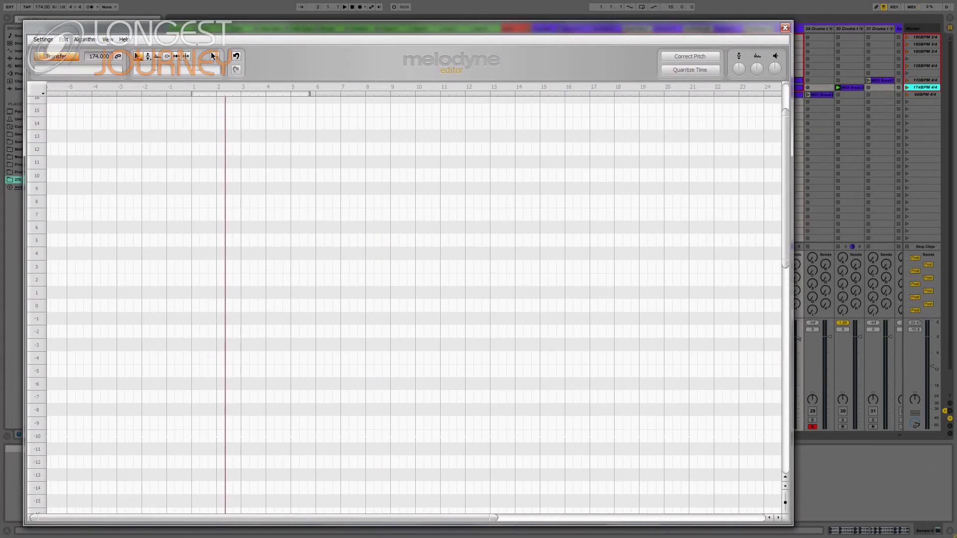
key("space")
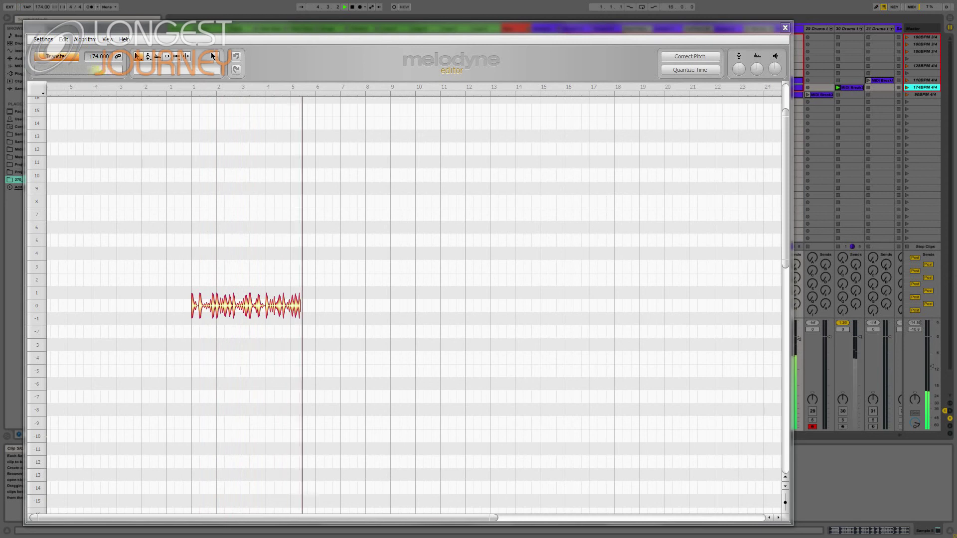
key("space")
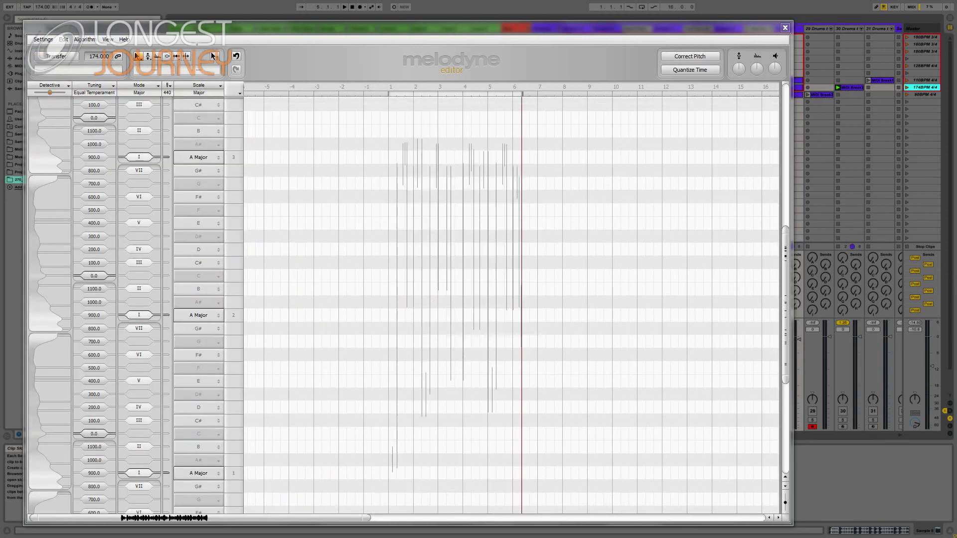
Step: Set the algorithm for the Break2 transfer to Percussive and export its notes as the MIDI file Drums2
left_click(85, 39)
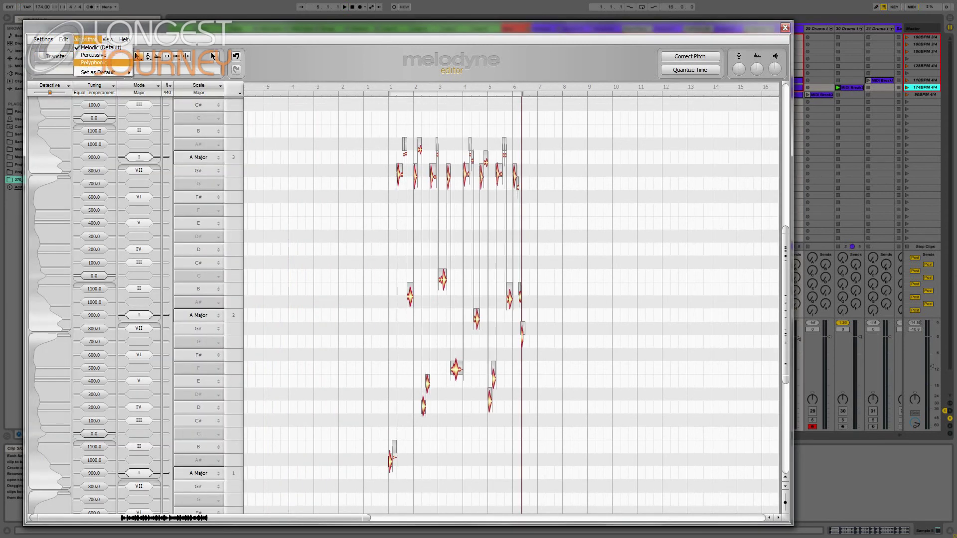
left_click(93, 55)
left_click(43, 39)
left_click(58, 56)
type("Drums2")
key("Return")
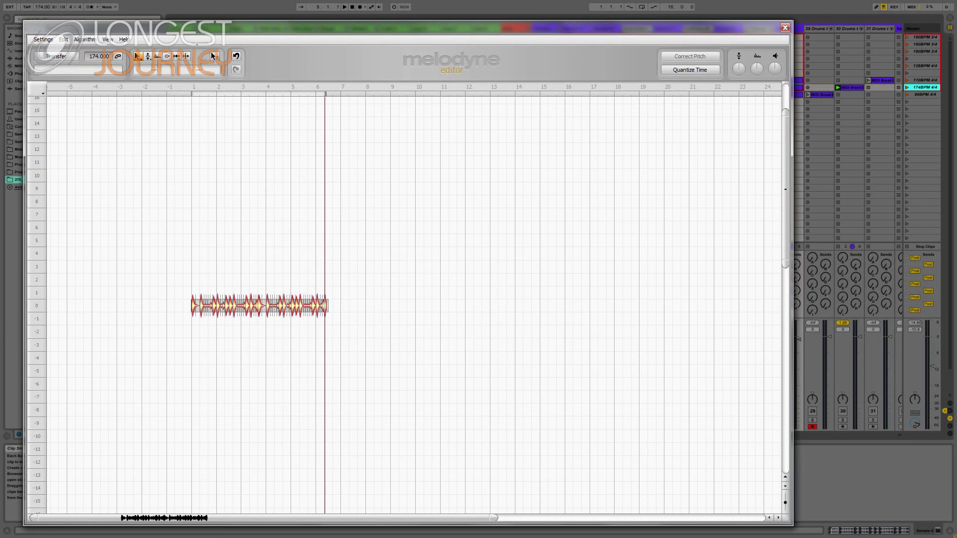
Step: Clear all Break2 notes from Melodyne and transfer the Break3 clip into it at 90 BPM
key("ctrl+a")
key("Delete")
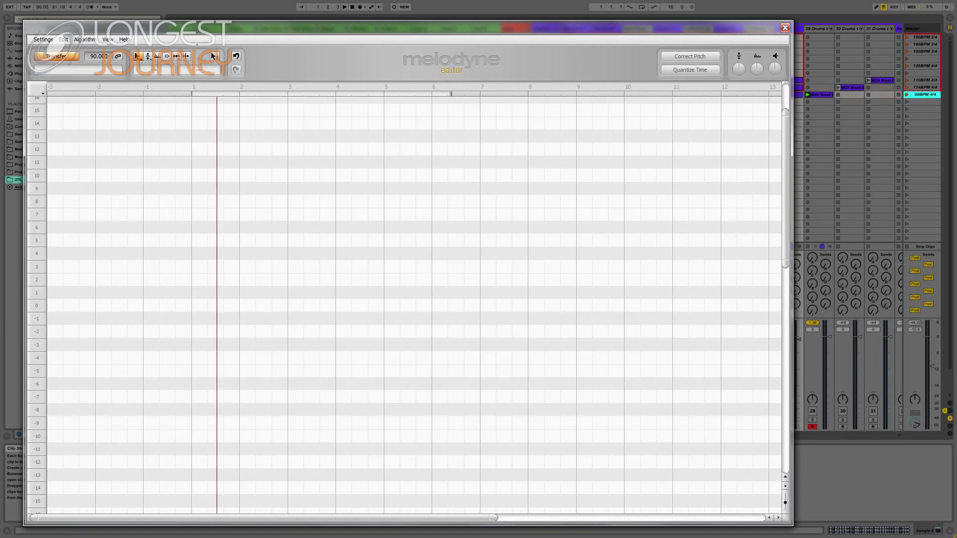
key("space")
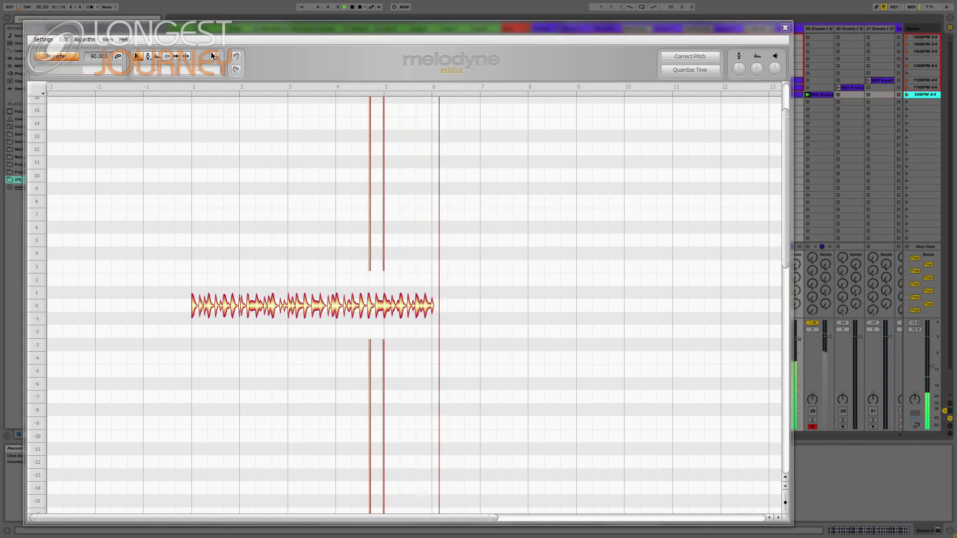
key("space")
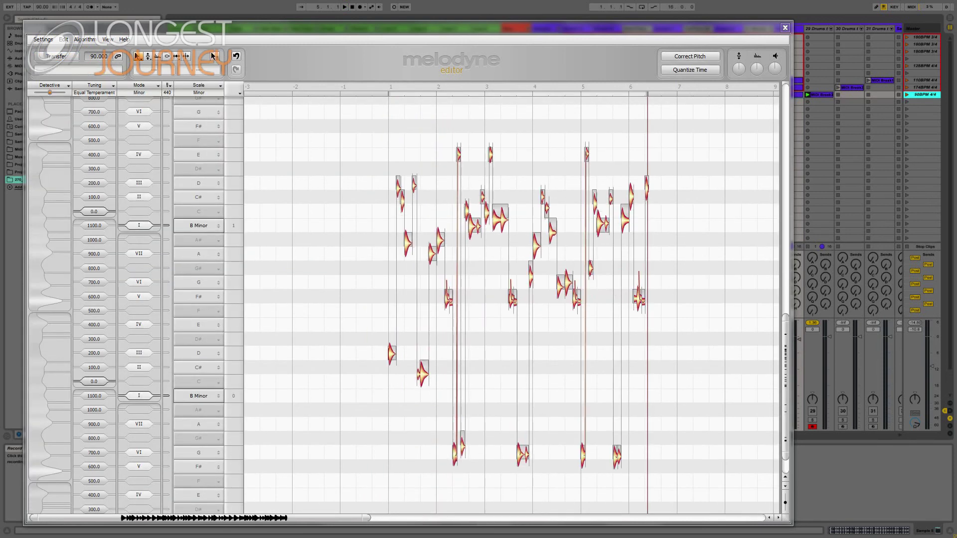
Step: Set the algorithm for the Break3 transfer to Percussive and export its notes as the MIDI file Drums3
left_click(85, 39)
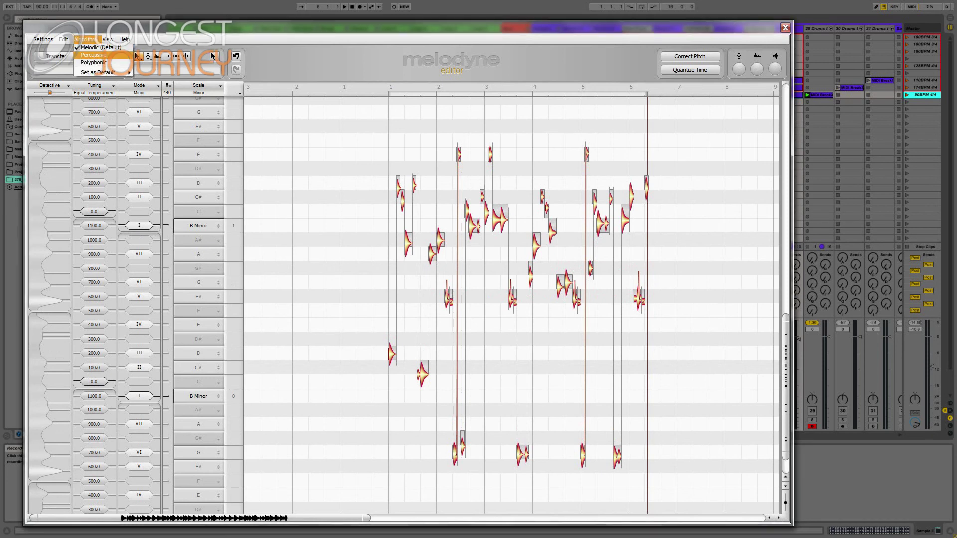
left_click(97, 57)
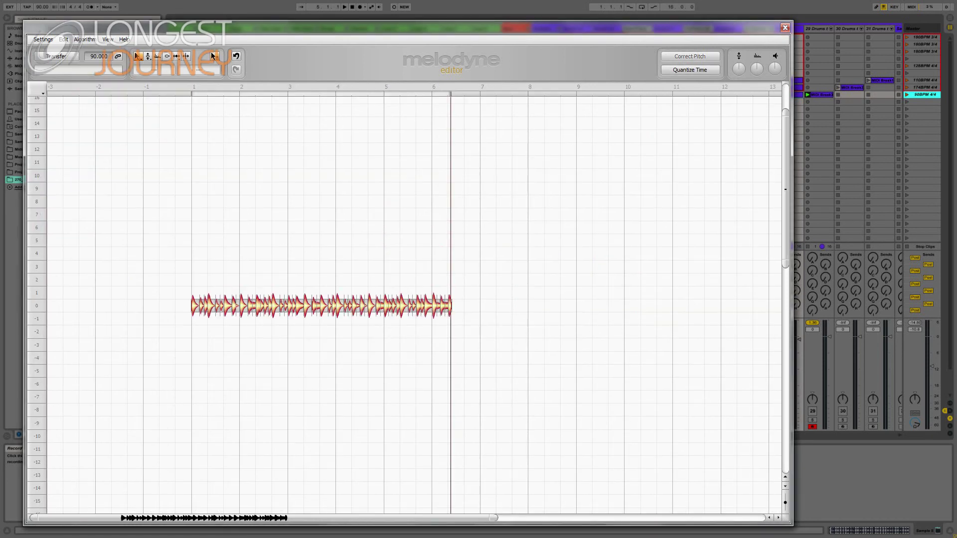
left_click(43, 39)
left_click(55, 56)
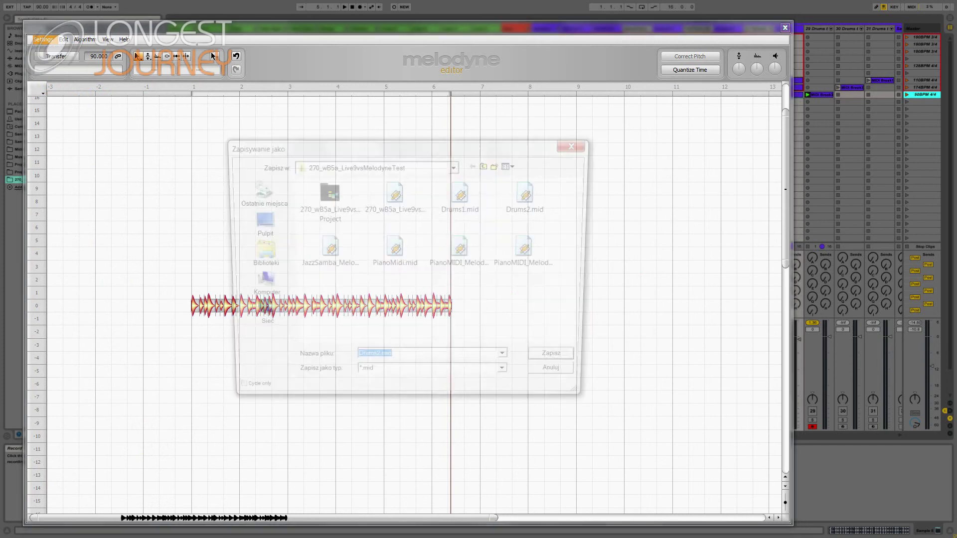
type("D")
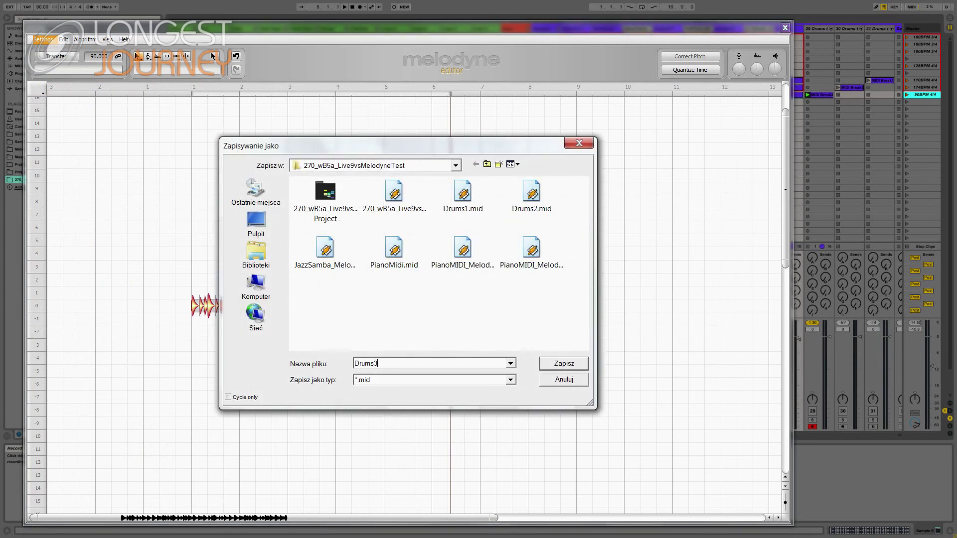
key("Return")
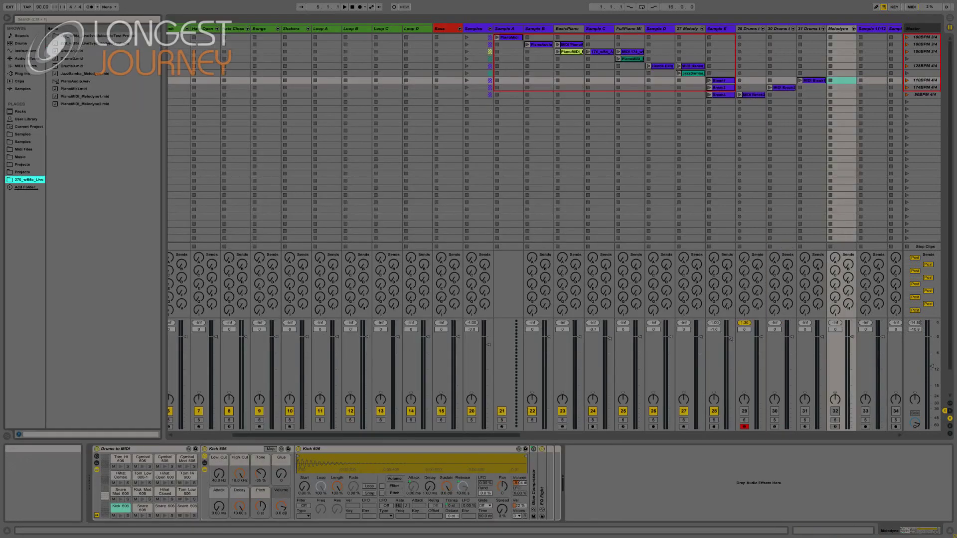
Step: Place the Drums1, Drums2 and Drums3 MIDI files on the Melodyne track, starting in the 110BPM 4/4 scene
left_click(72, 51)
left_click(71, 66, "shift")
left_click_drag(71, 66, 842, 80)
left_click(842, 102)
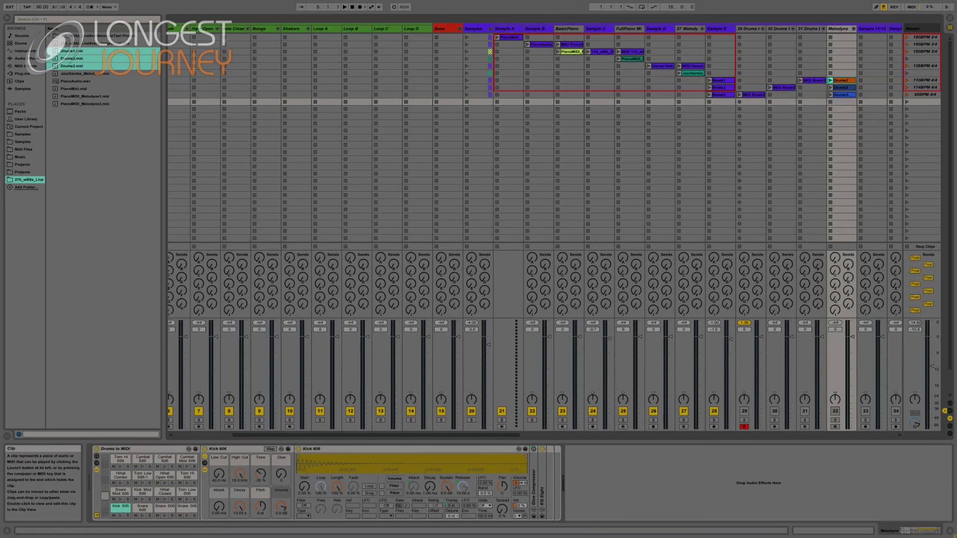
Step: Enable the 31 Drums track to play Live's converted Break1 clip, and compare its notes with those of the Drums1 clip
left_click(841, 80)
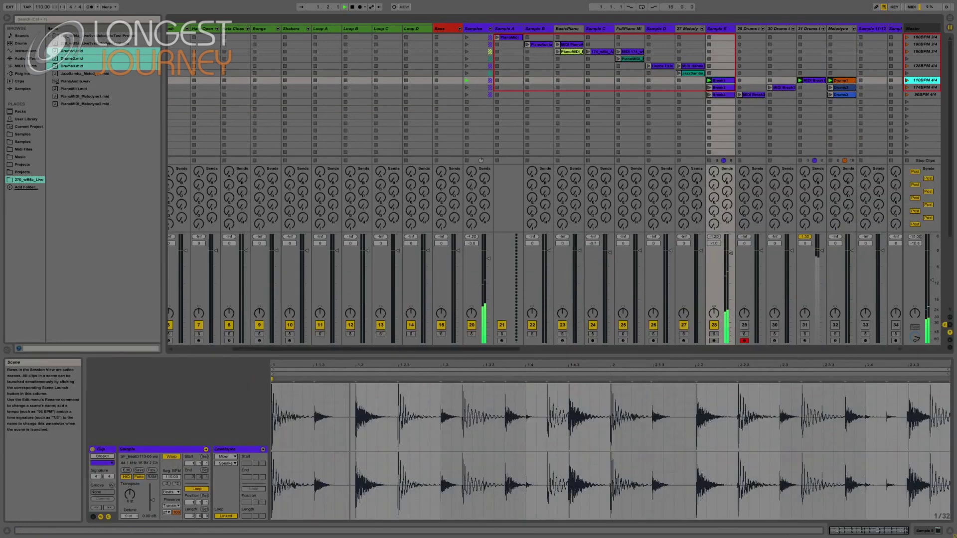
left_click(811, 80)
left_click(805, 325)
left_click(799, 80)
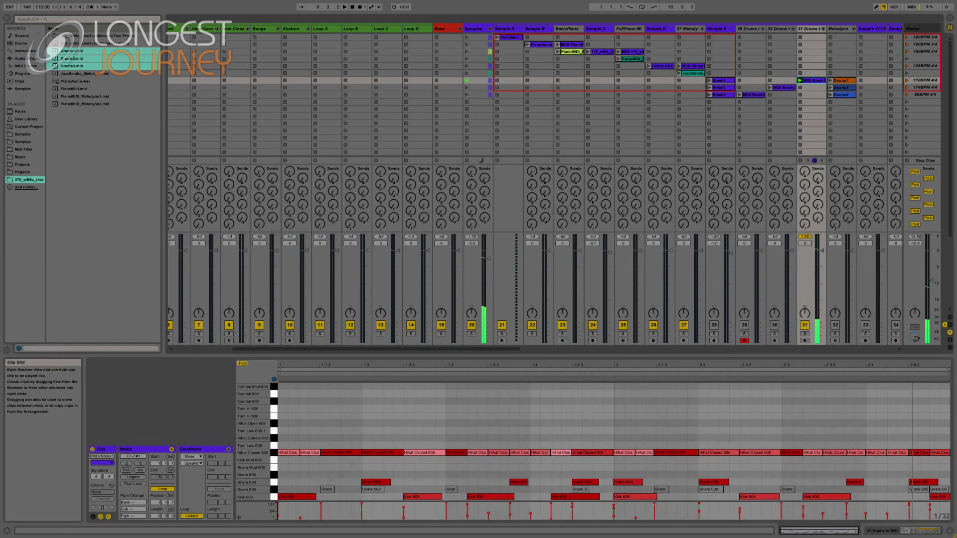
left_click(830, 81)
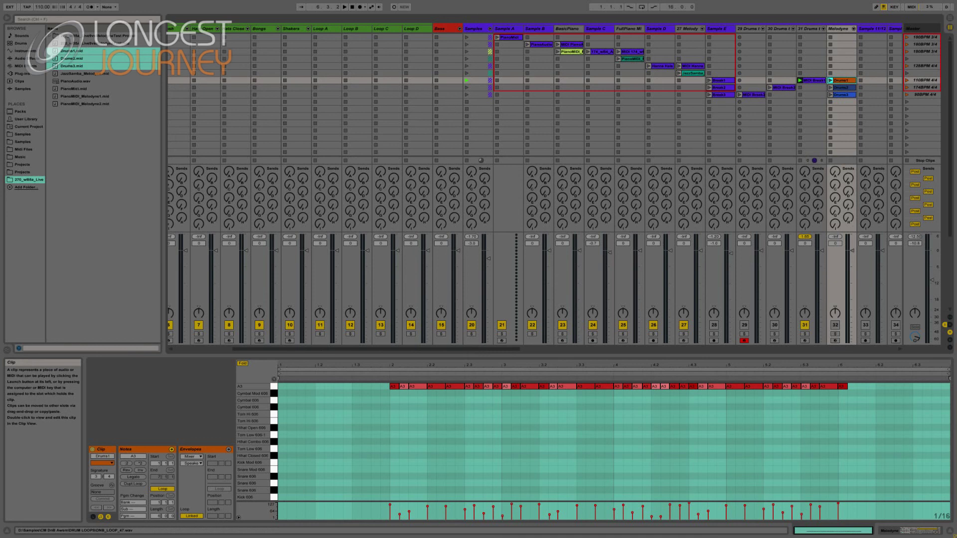
Step: Play the original Break2 audio clip with the 174BPM 4/4 scene at 174 BPM, and stop playback
left_click(720, 87)
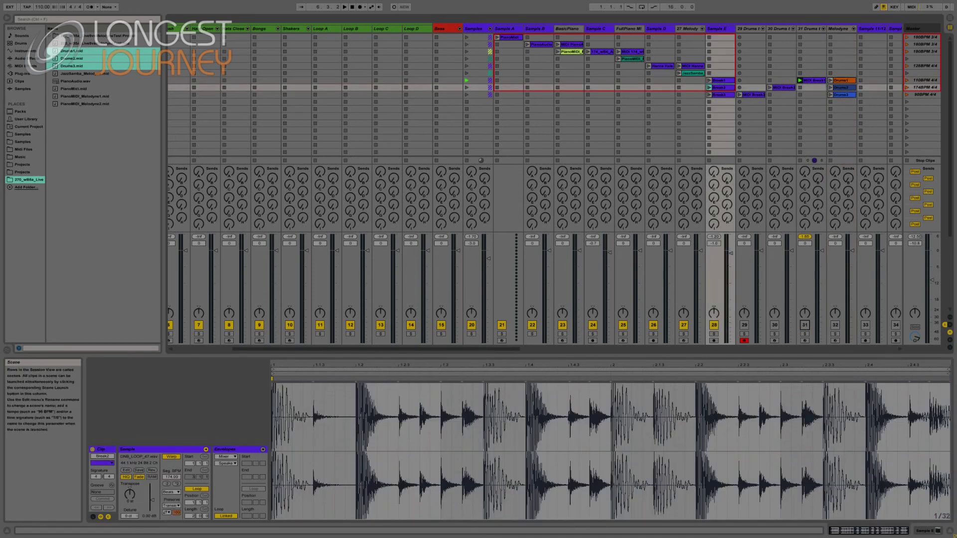
left_click(907, 87)
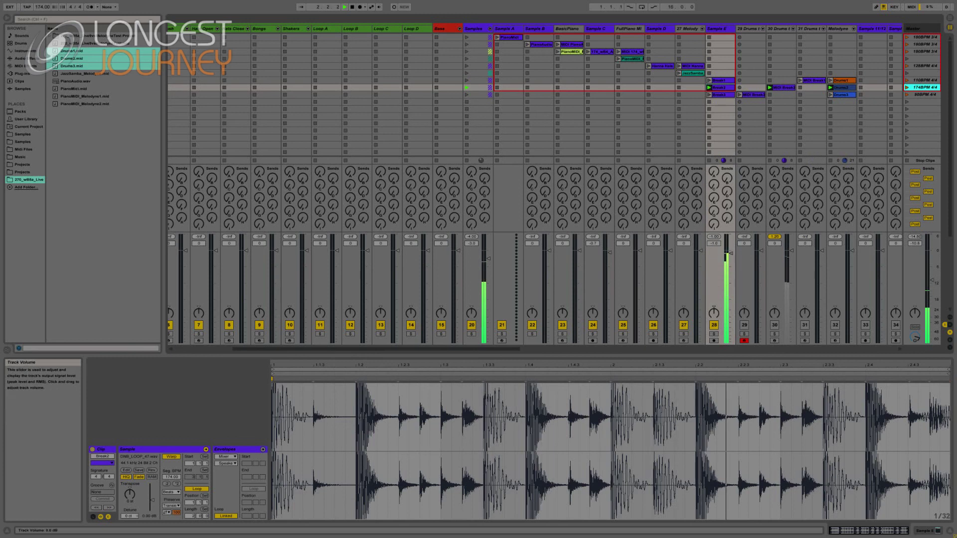
key("space")
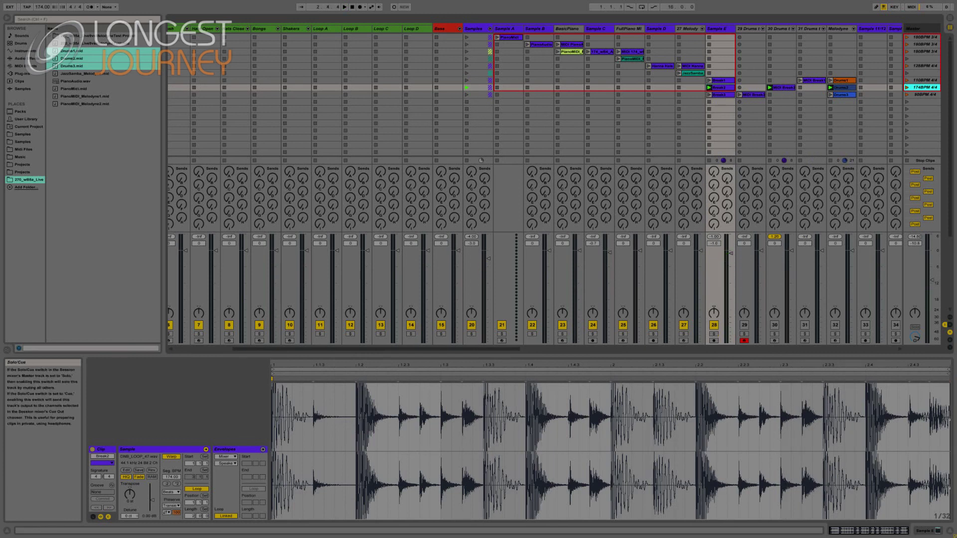
Step: Enable the 30 Drums track, mute the Break2 audio track, and play Live's converted Break2 clip
left_click(774, 325)
left_click(713, 325)
left_click(769, 87)
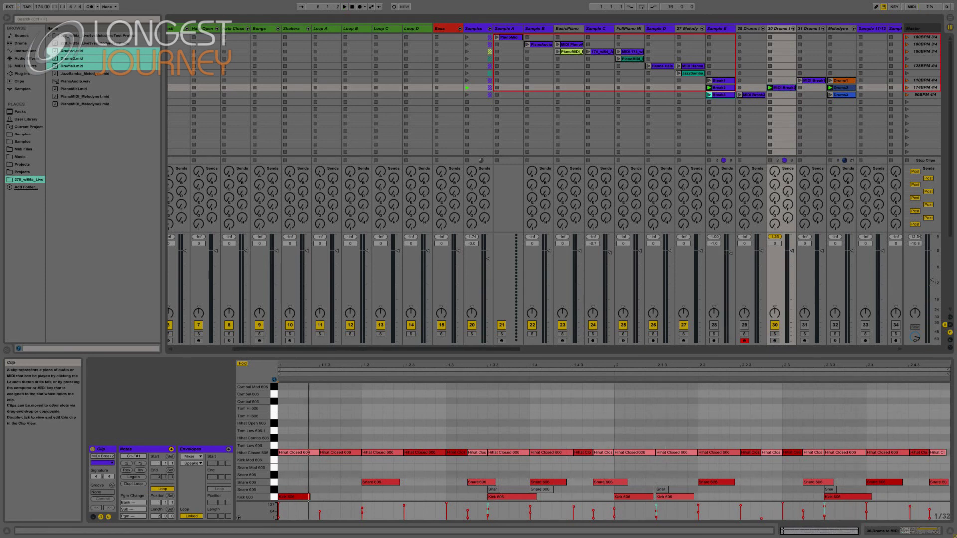
Step: Turn the drum break audio track back on, play the original Break3 clip with the 90BPM 4/4 scene, and stop playback
left_click(722, 94)
left_click(714, 325)
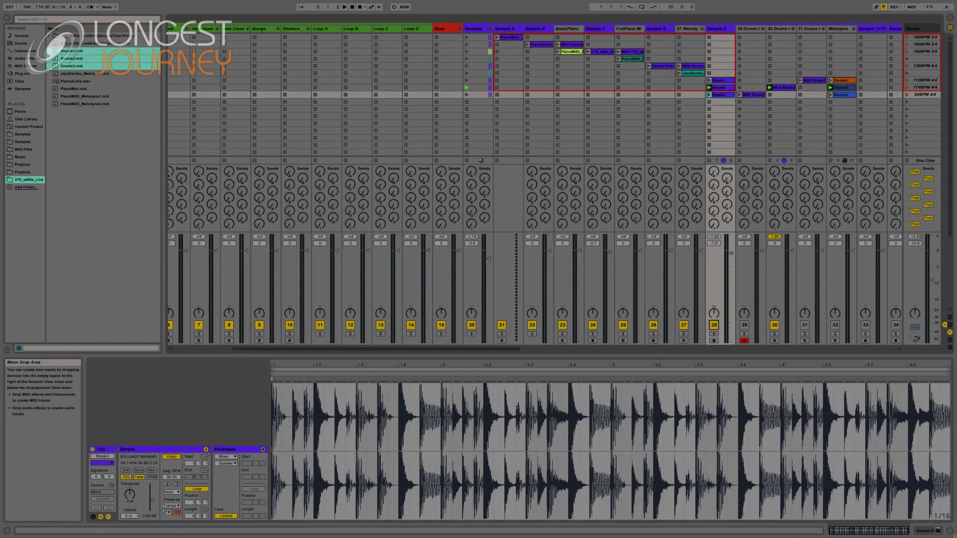
left_click(907, 94)
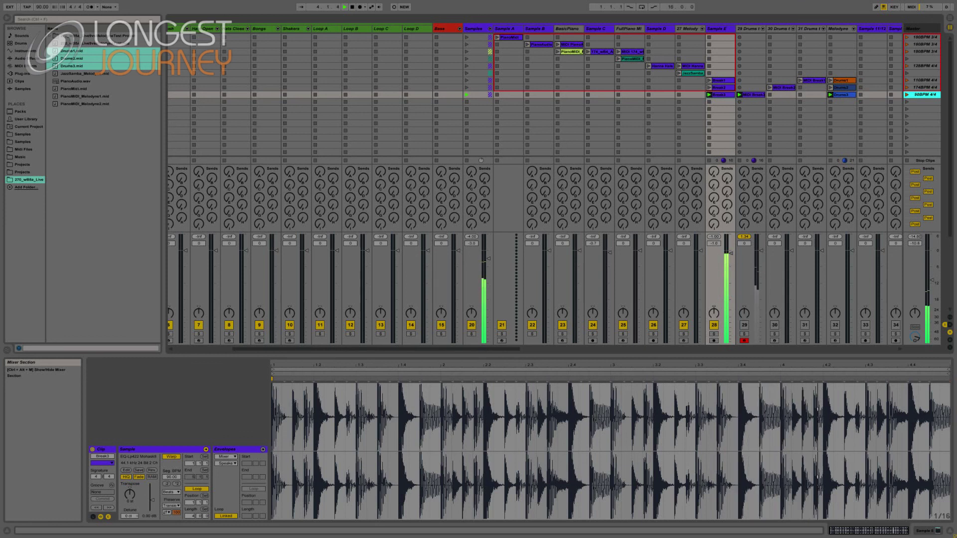
key("space")
Step: Play Live's converted Break3 clip with the 90BPM 4/4 scene, and compare its notes with those of the Drums3 clip
left_click(752, 94)
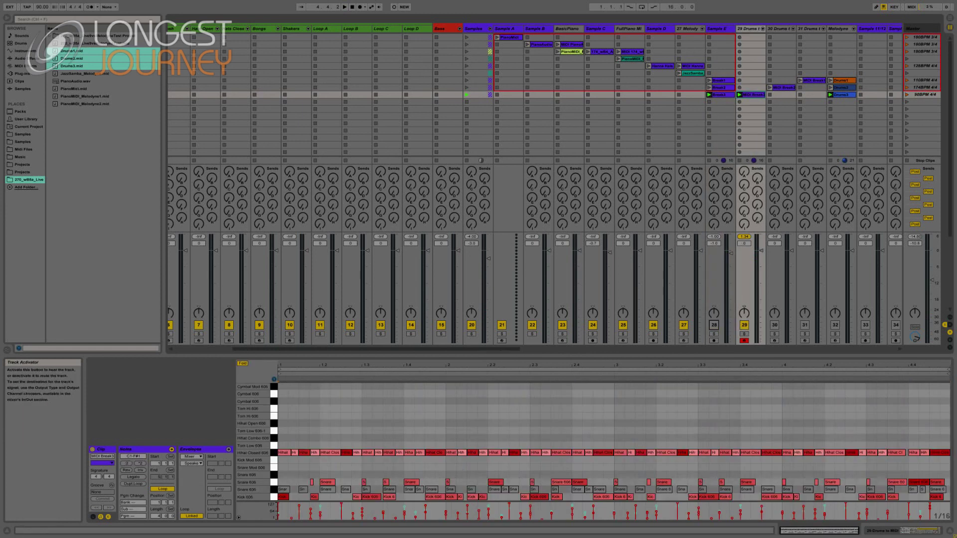
left_click(906, 95)
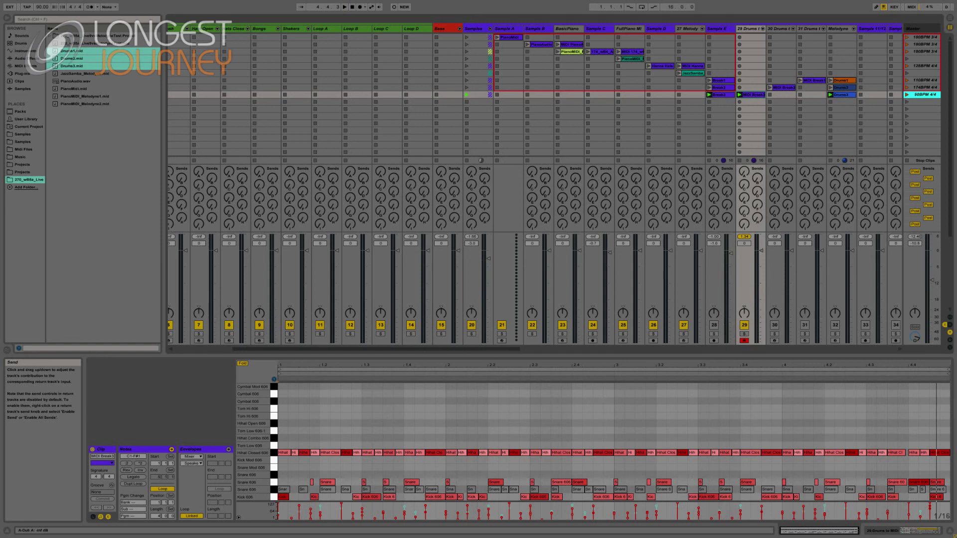
left_click(842, 95)
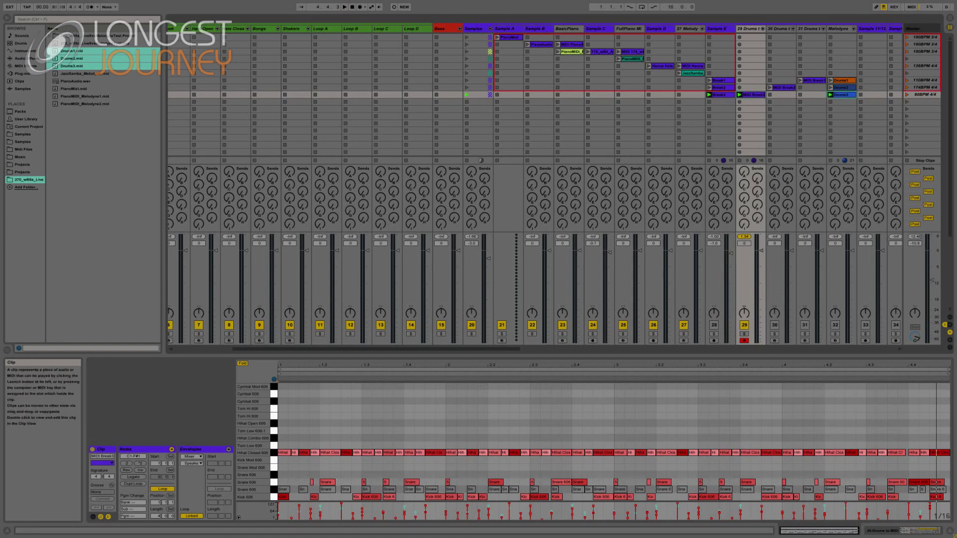